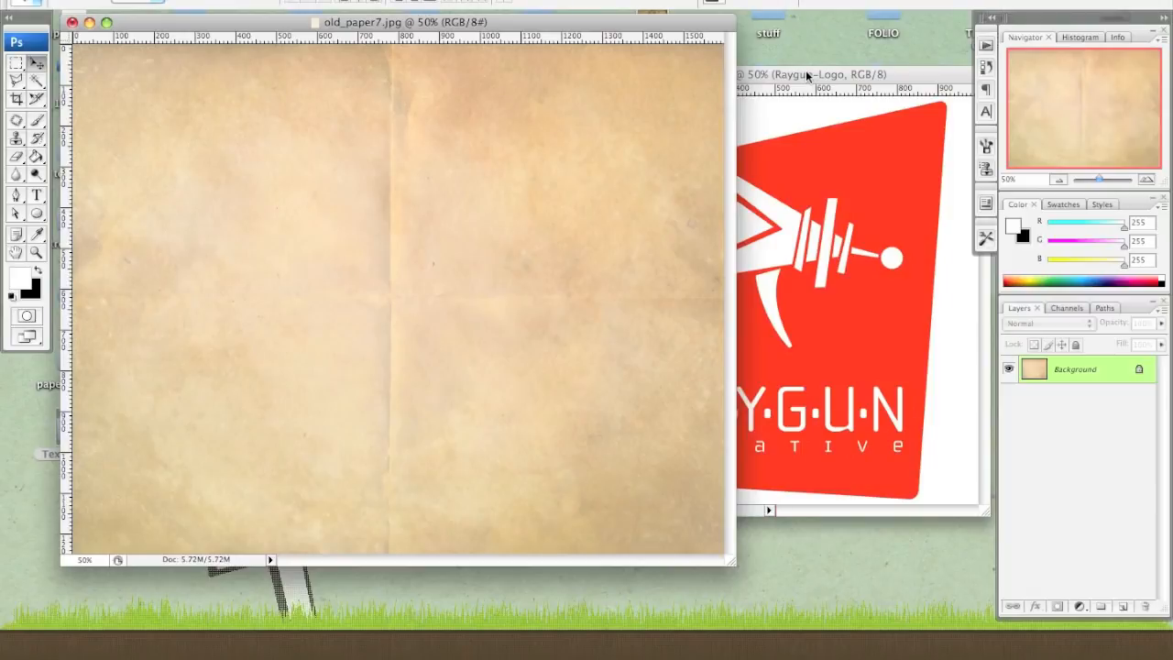
- Copy the Raygun-Logo layer from Untitled-1 into old_paper7.jpg, placing the logo near the middle of the paper
drag(780, 72, 794, 78)
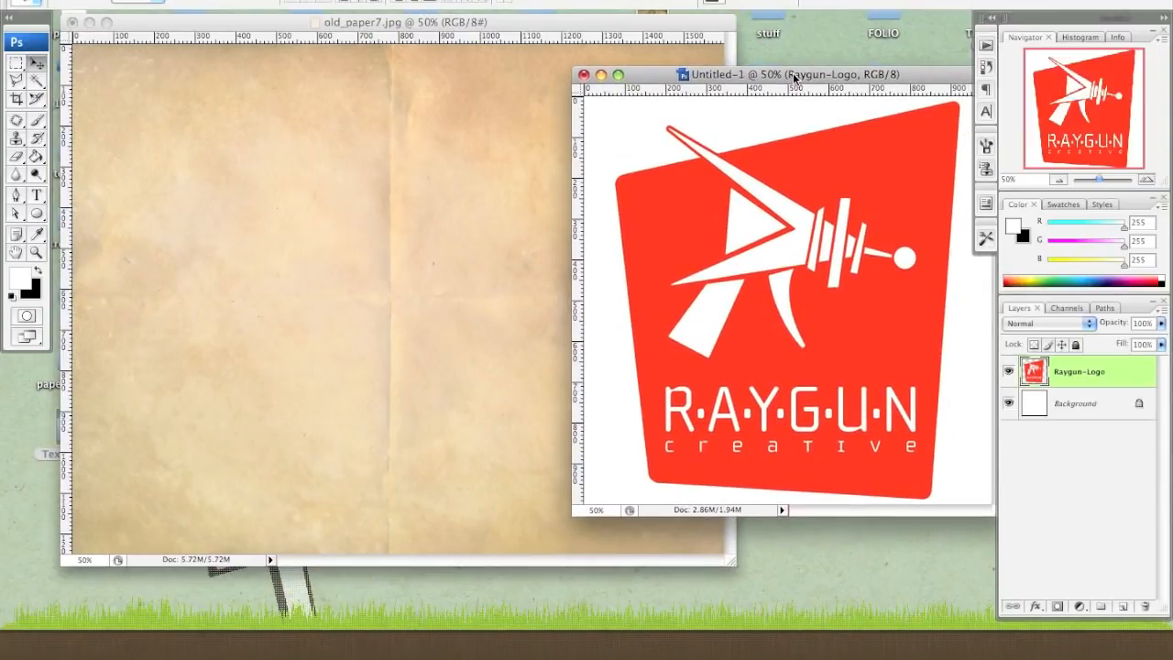
click(457, 112)
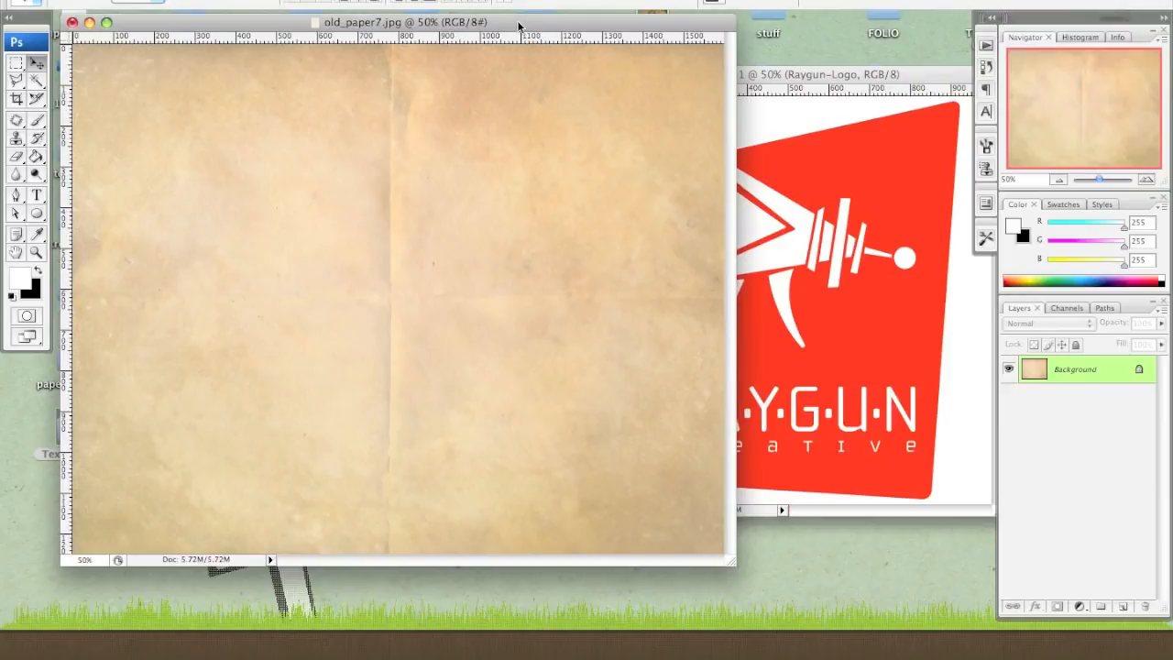
drag(518, 26, 514, 23)
mouse_move(805, 77)
mouse_down()
mouse_move(806, 97)
mouse_move(805, 75)
mouse_move(792, 71)
mouse_up()
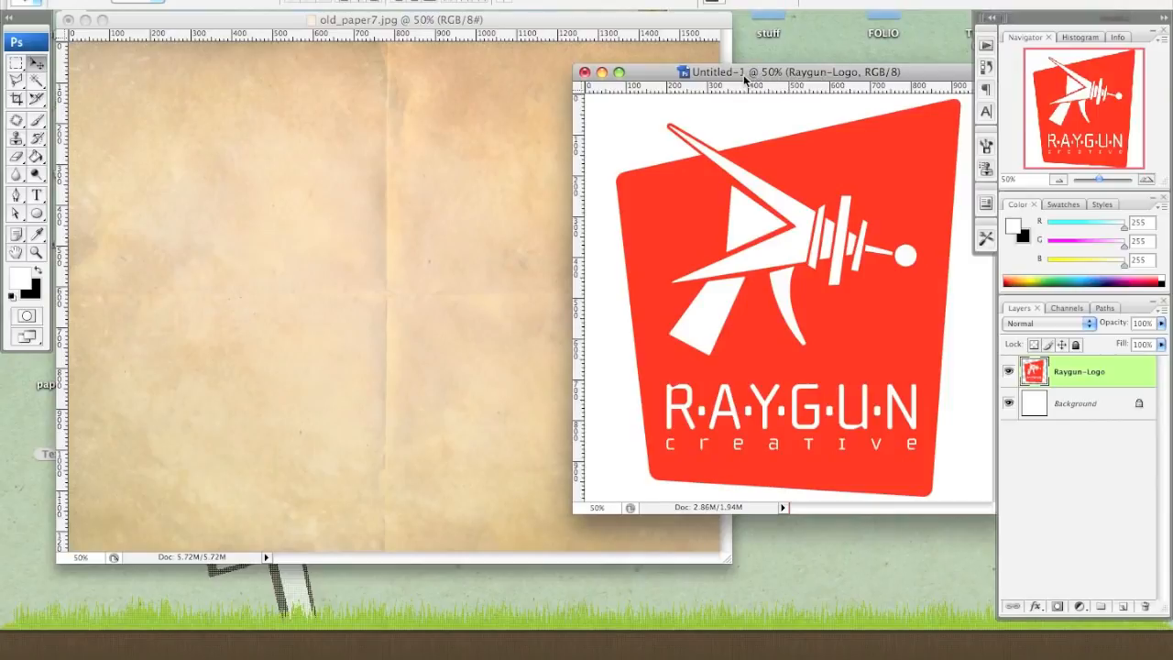
drag(745, 78, 757, 80)
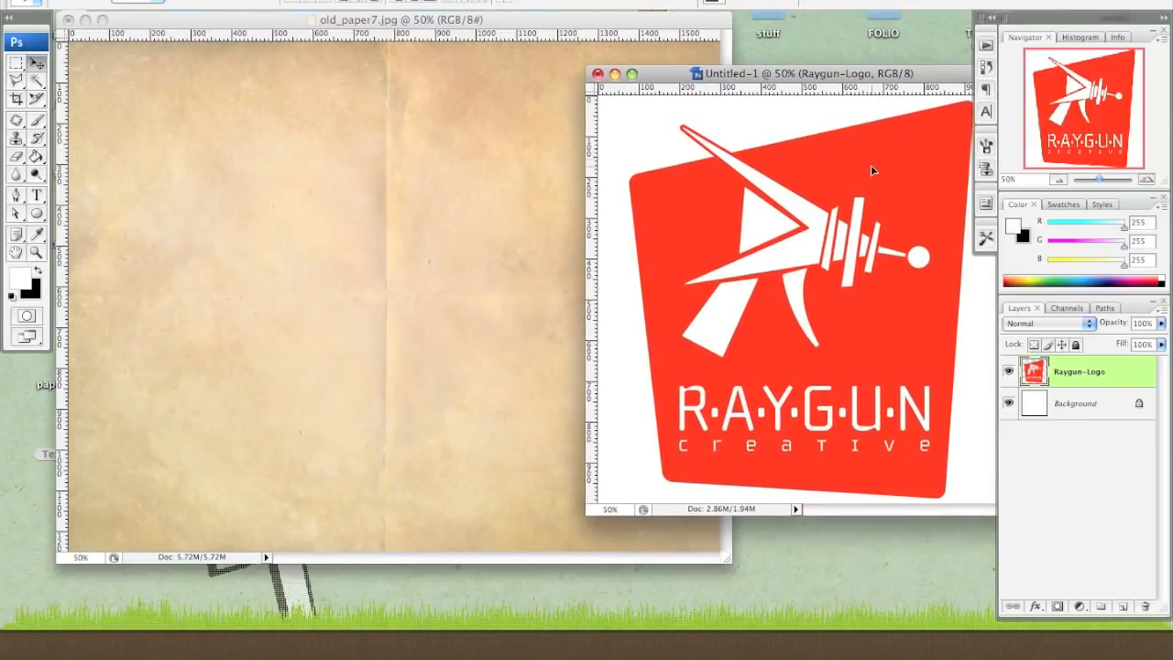
drag(880, 168, 471, 160)
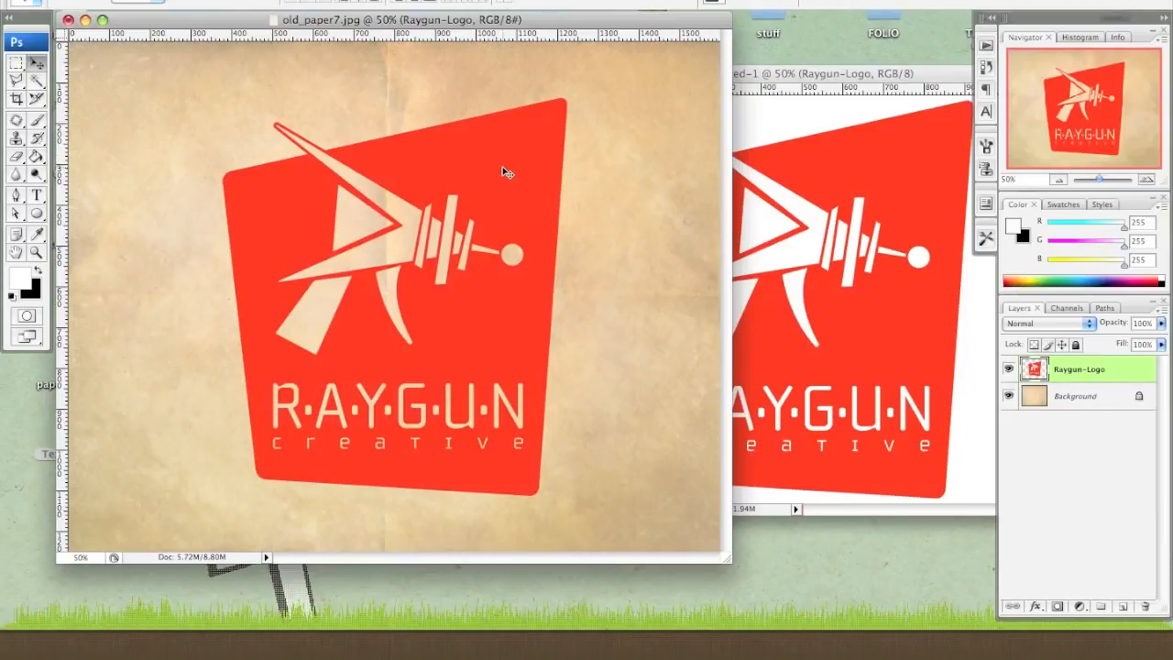
- Set the Raygun-Logo layer's blend mode to Multiply and inspect how the paper texture shows through the red
click(1089, 325)
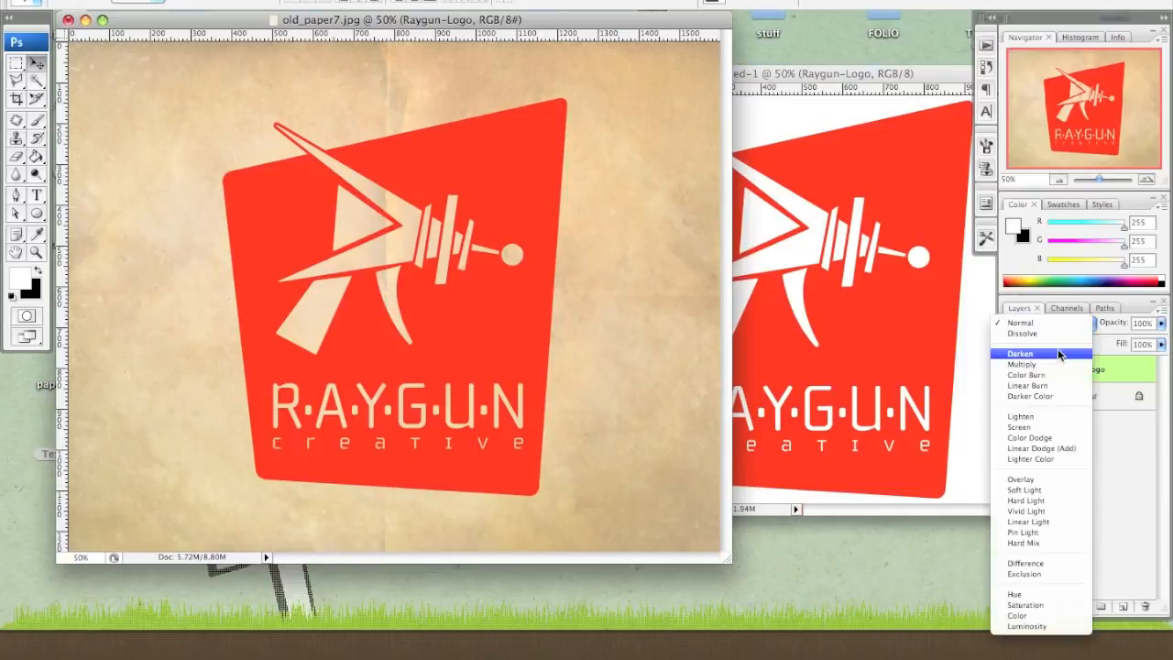
click(1097, 325)
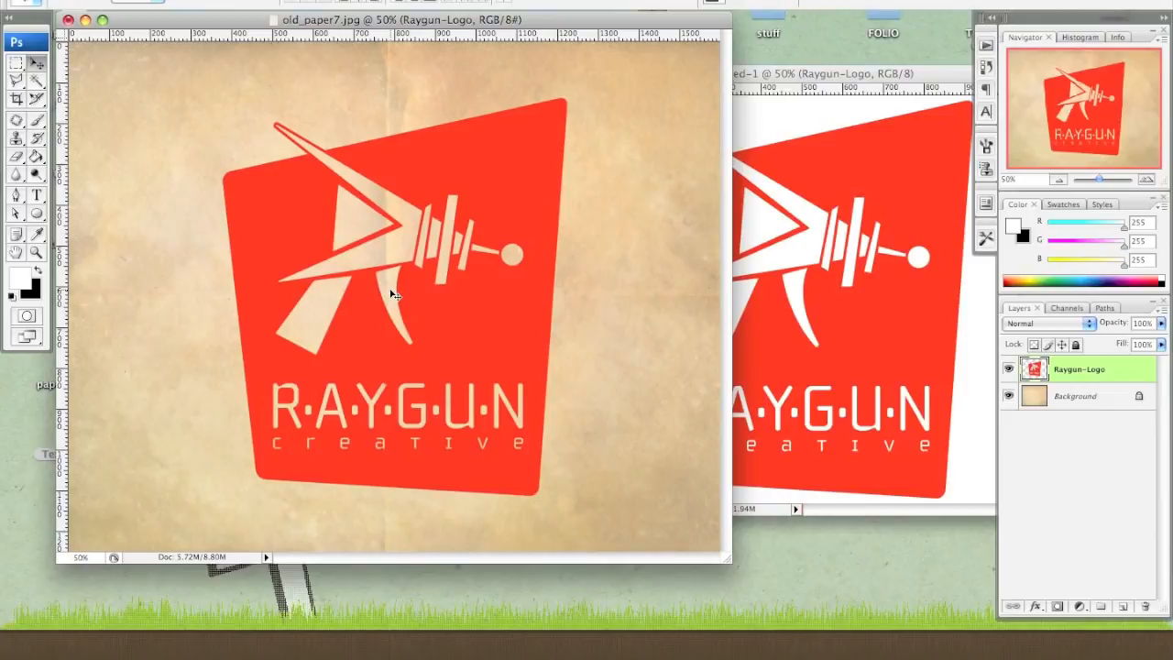
key(shift+alt+m)
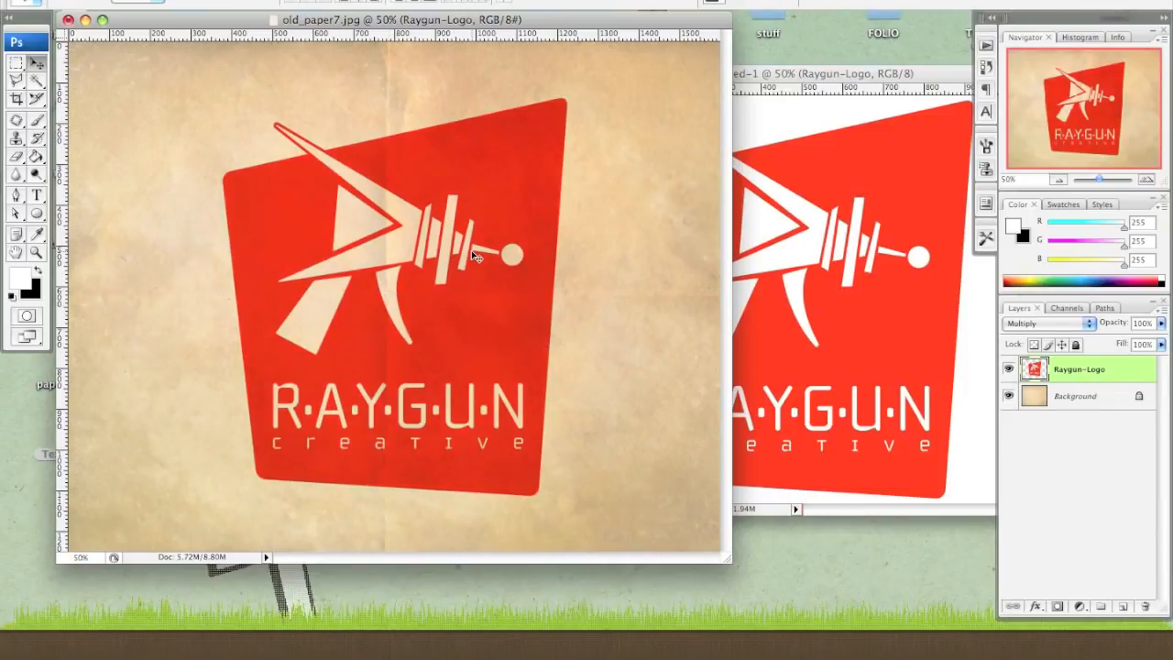
key(super+equal)
key(super+equal)
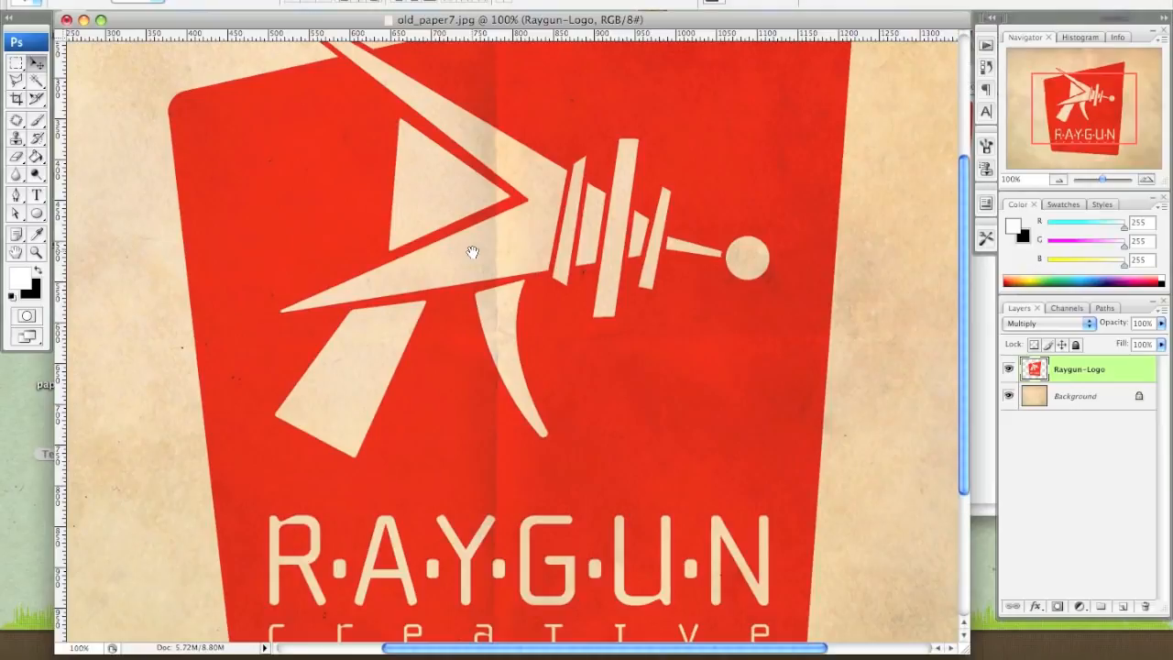
drag(645, 482, 736, 314)
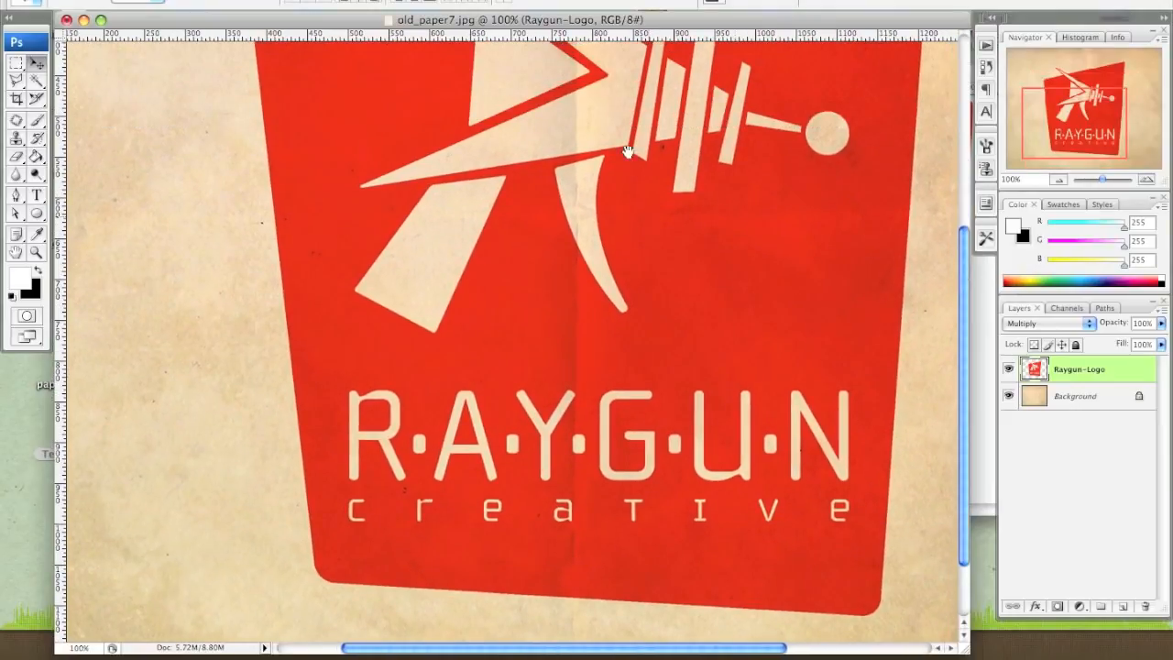
scroll(700, 324, up, 5)
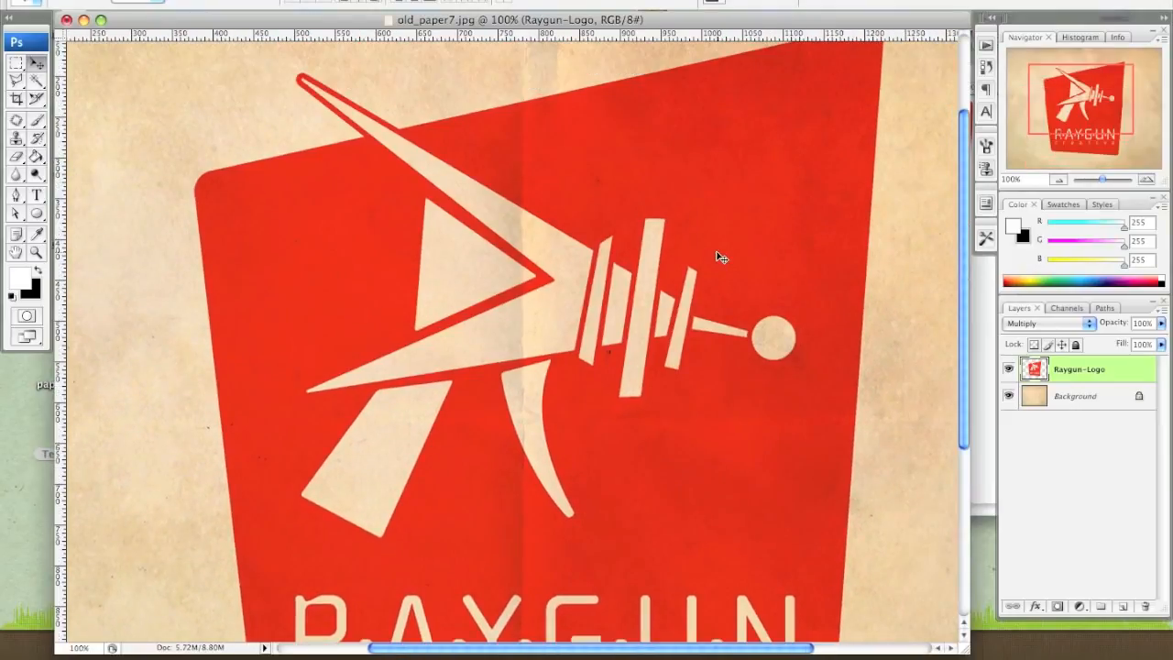
key(super+minus)
key(super+minus)
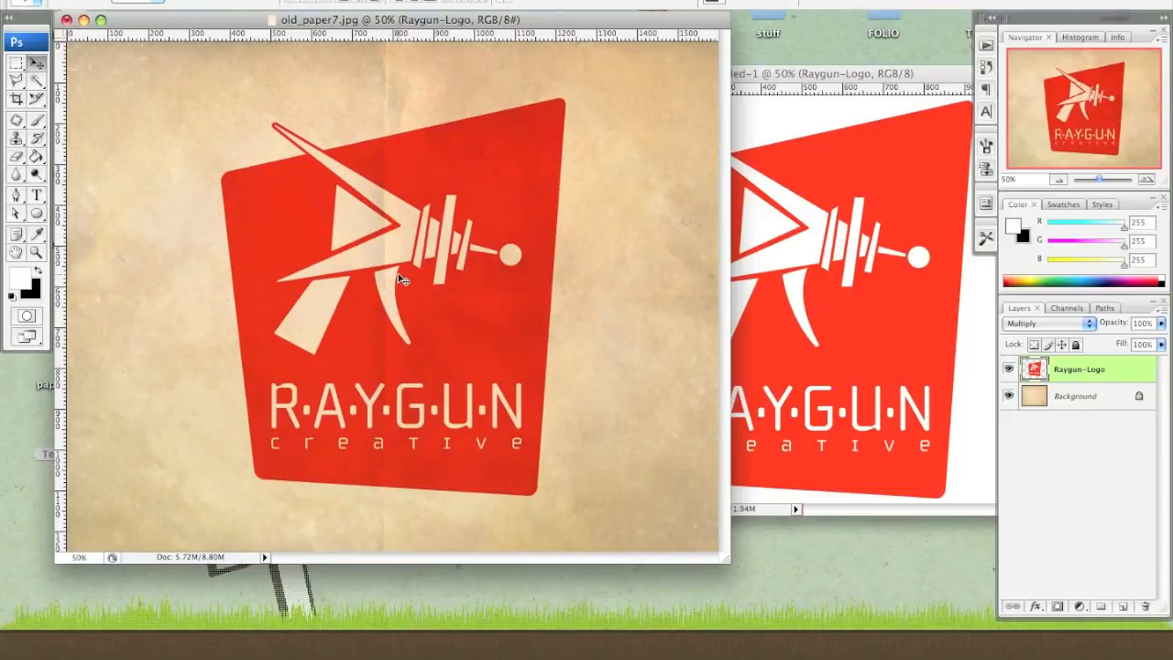
- Duplicate the Background paper layer and move the copy above the Raygun-Logo layer
click(1099, 404)
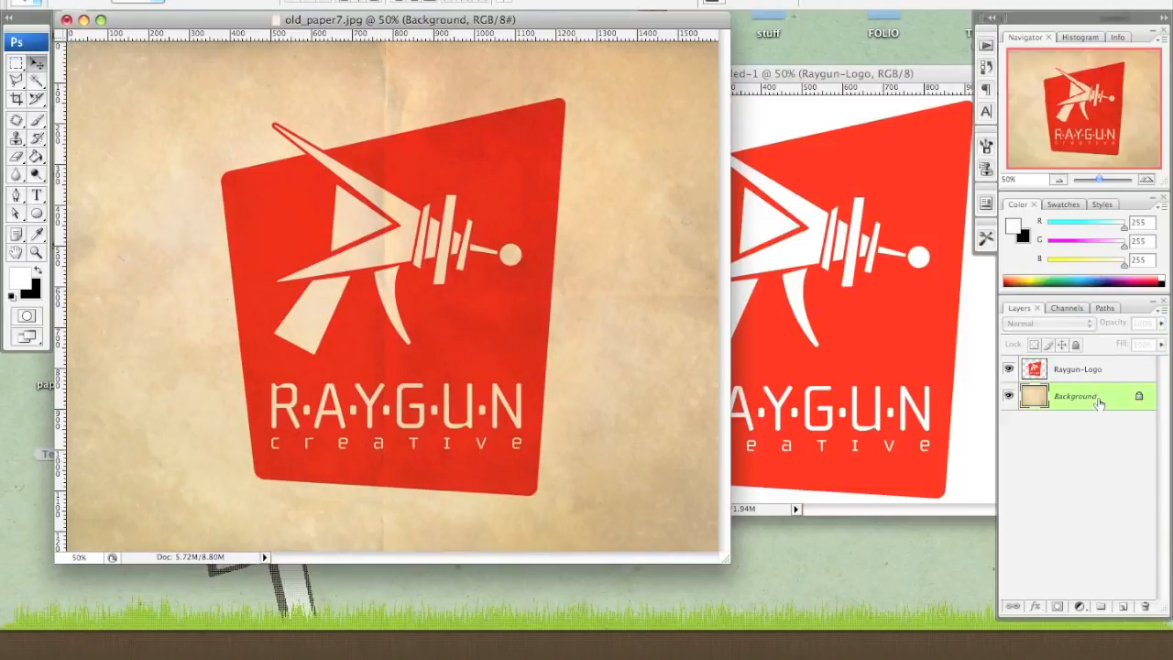
drag(1099, 404, 1098, 398)
key(super+j)
drag(1076, 404, 1082, 368)
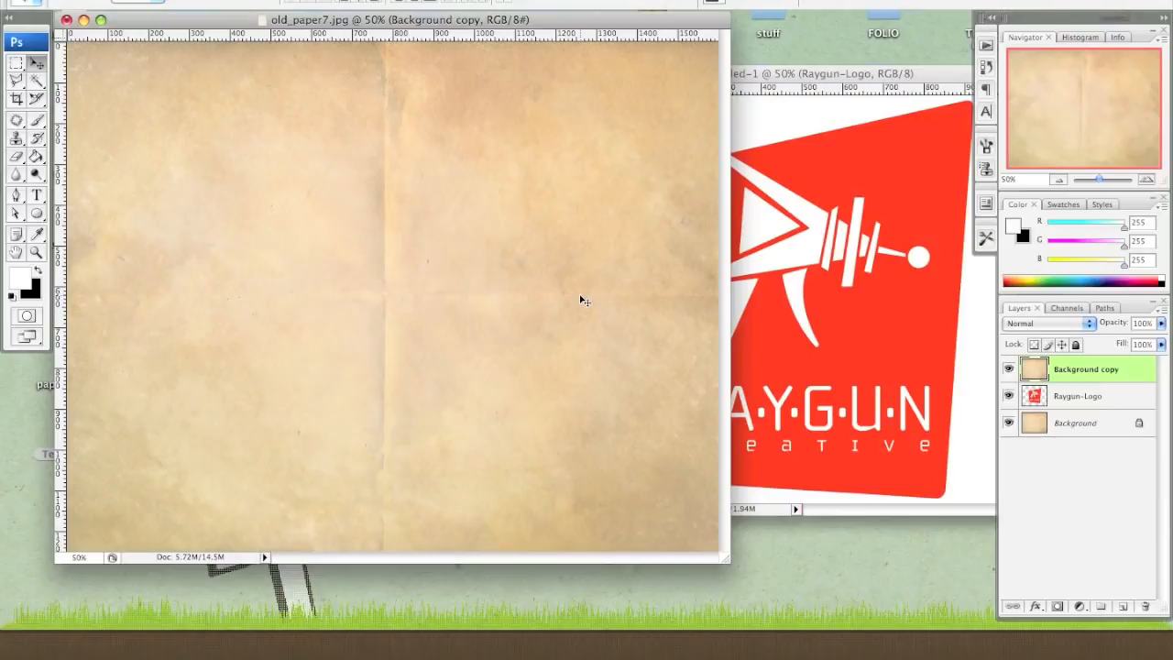
- Desaturate the paper copy and apply Levels with input black at 168 and input white at 202
key(super+shift+u)
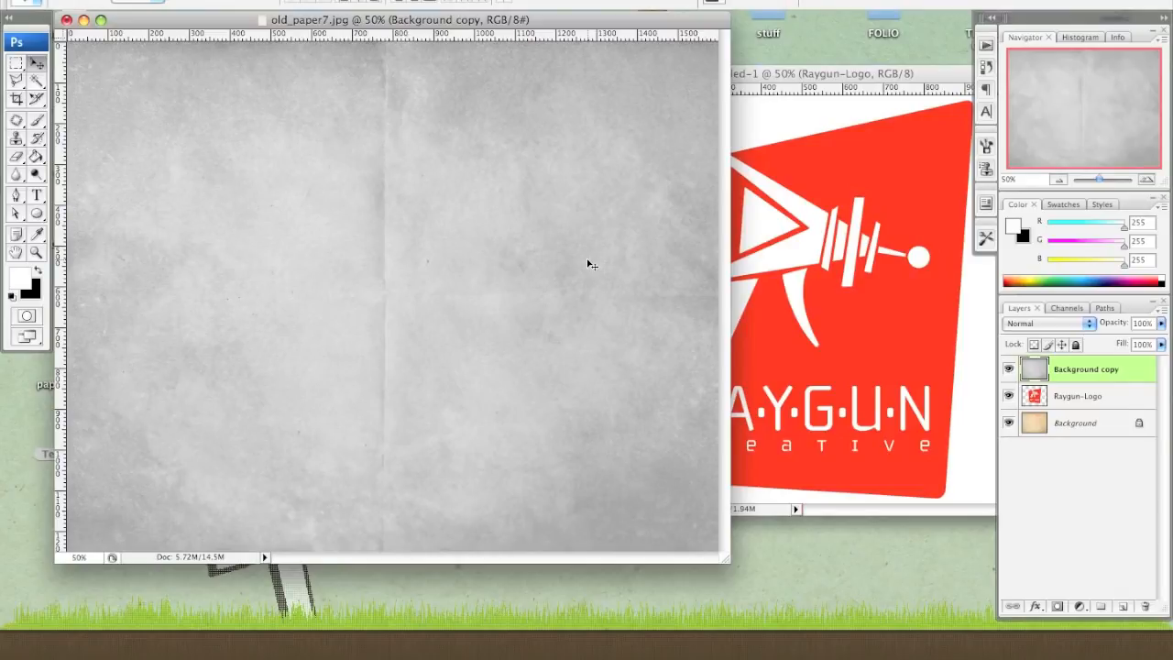
key(super+l)
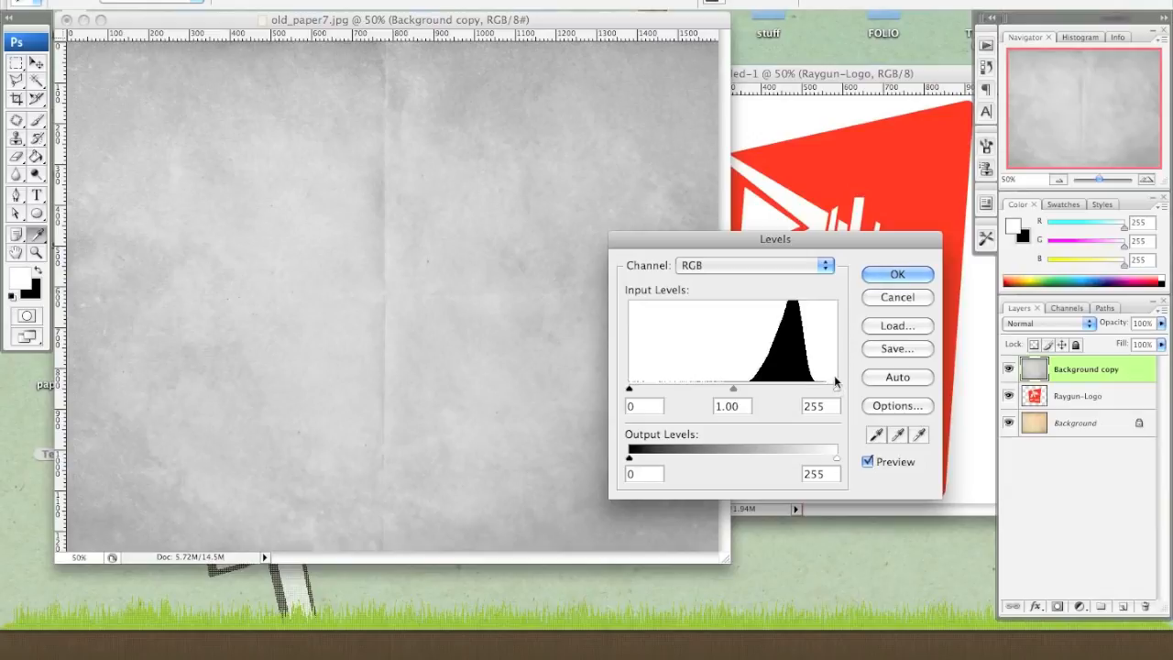
drag(630, 390, 751, 393)
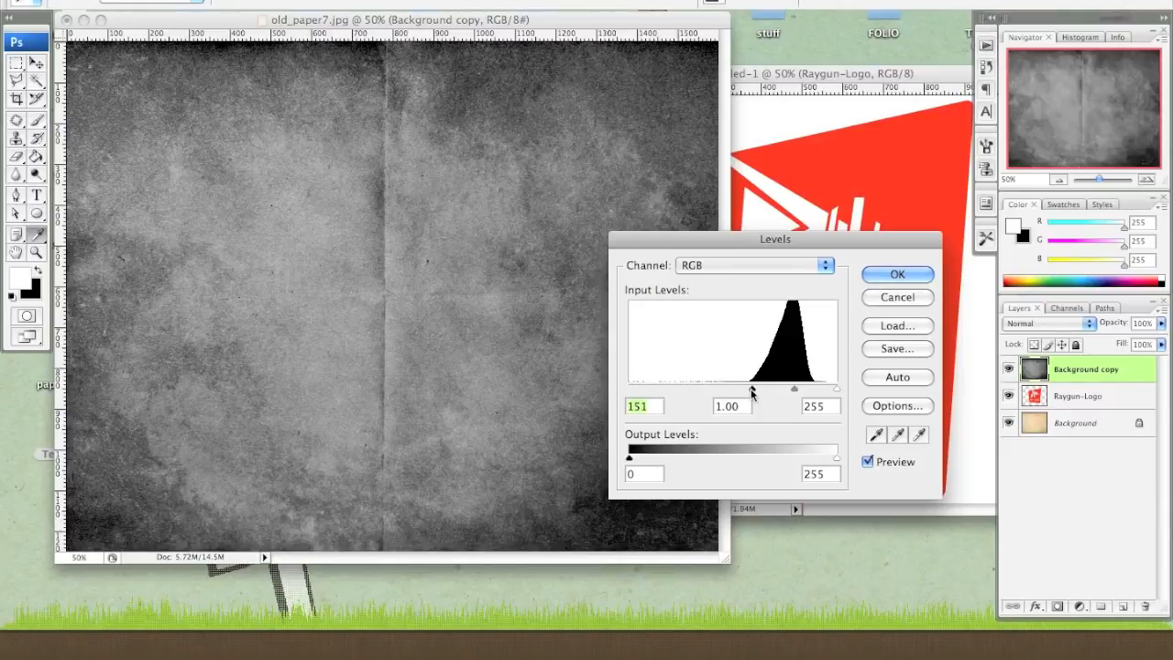
drag(837, 389, 763, 389)
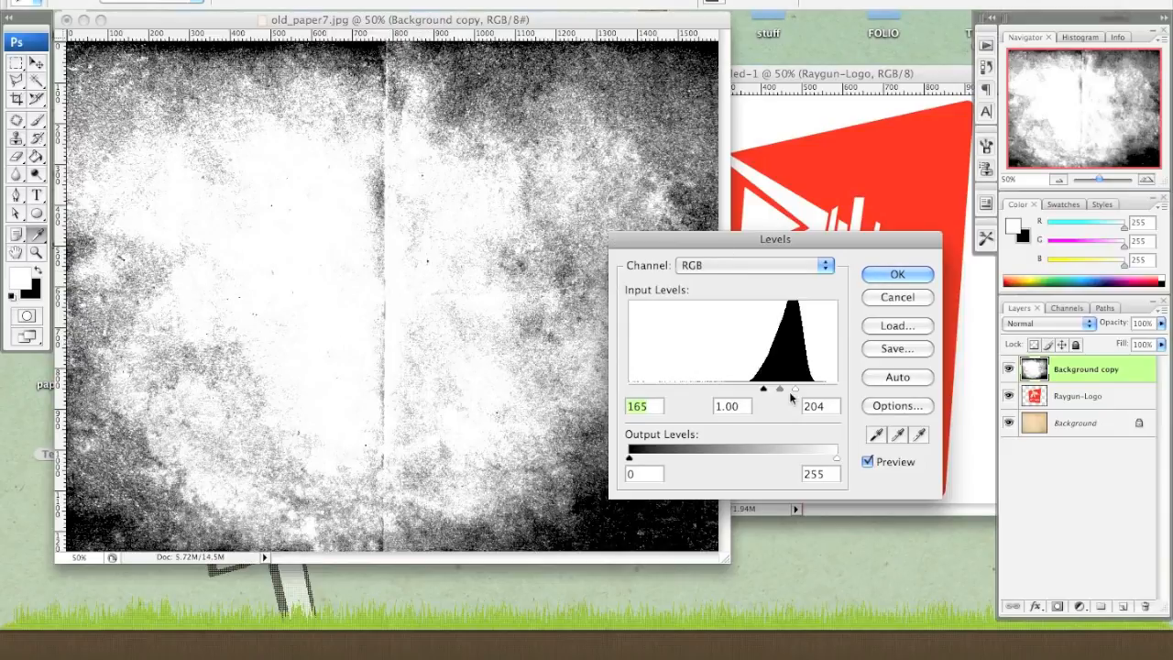
mouse_move(796, 392)
mouse_down()
mouse_move(809, 392)
mouse_move(753, 389)
mouse_move(794, 395)
mouse_up()
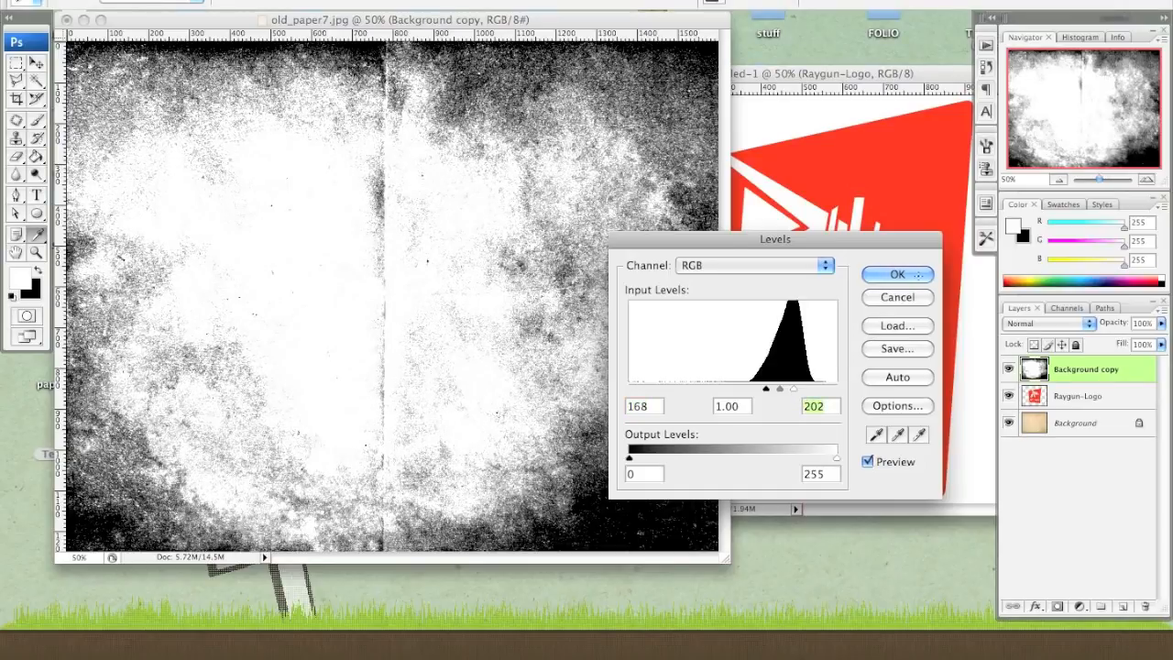
drag(767, 388, 769, 389)
click(916, 277)
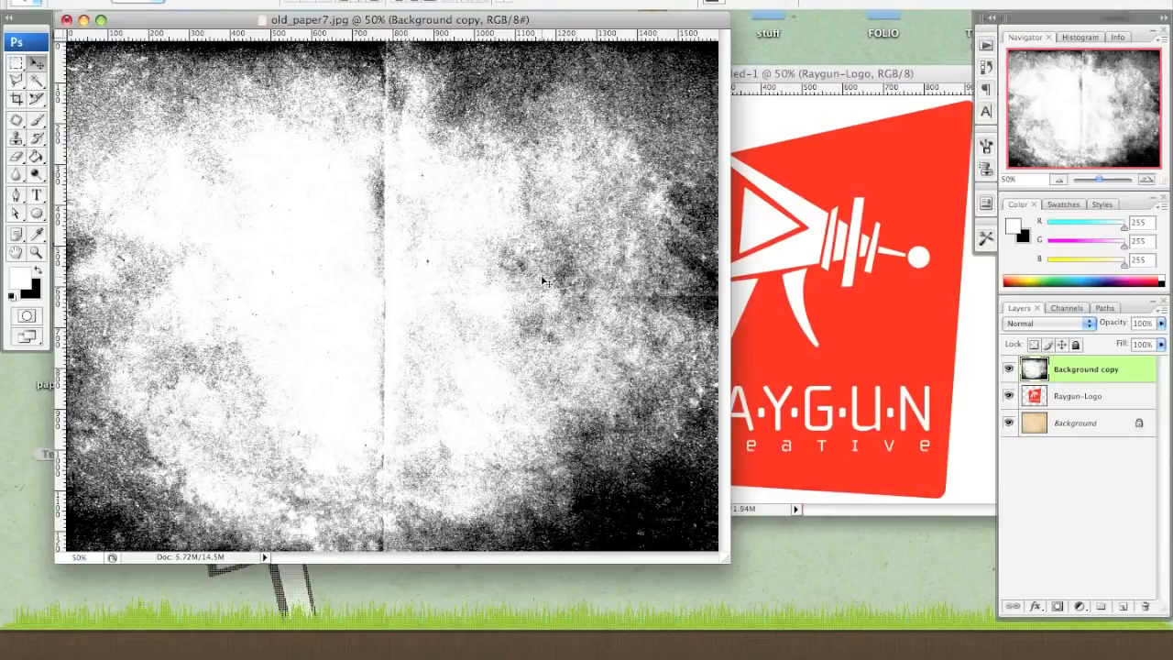
- Copy the high-contrast texture, hide the Background copy layer, and paste the texture into a new layer mask on Raygun-Logo
key(super+a)
click(1009, 369)
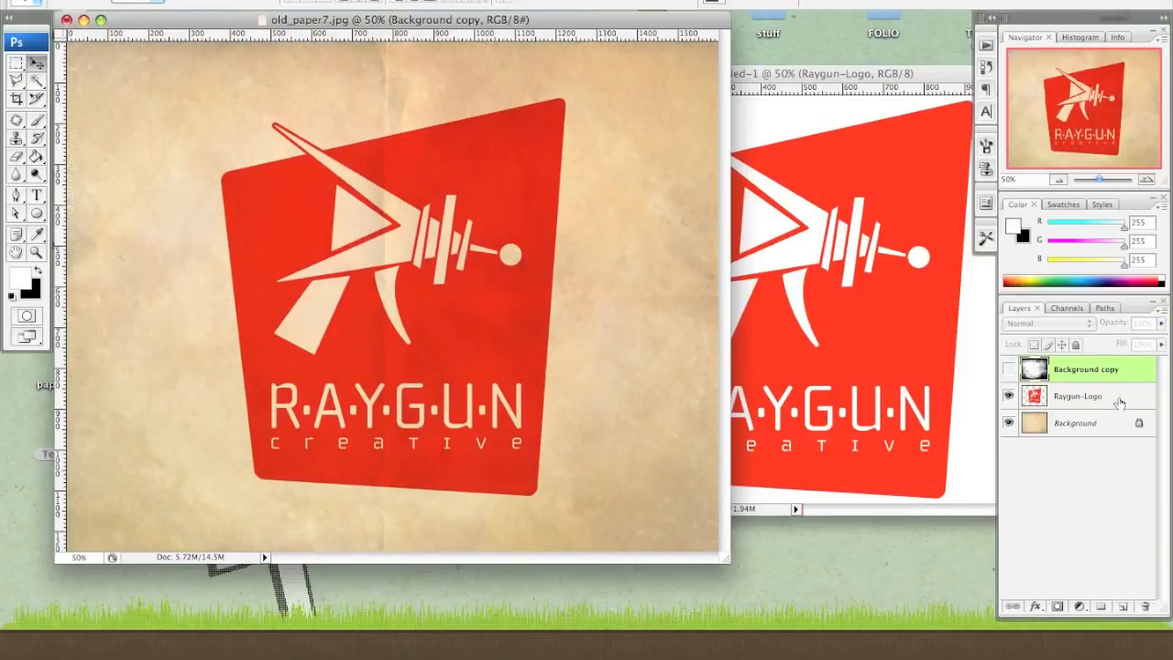
click(1119, 400)
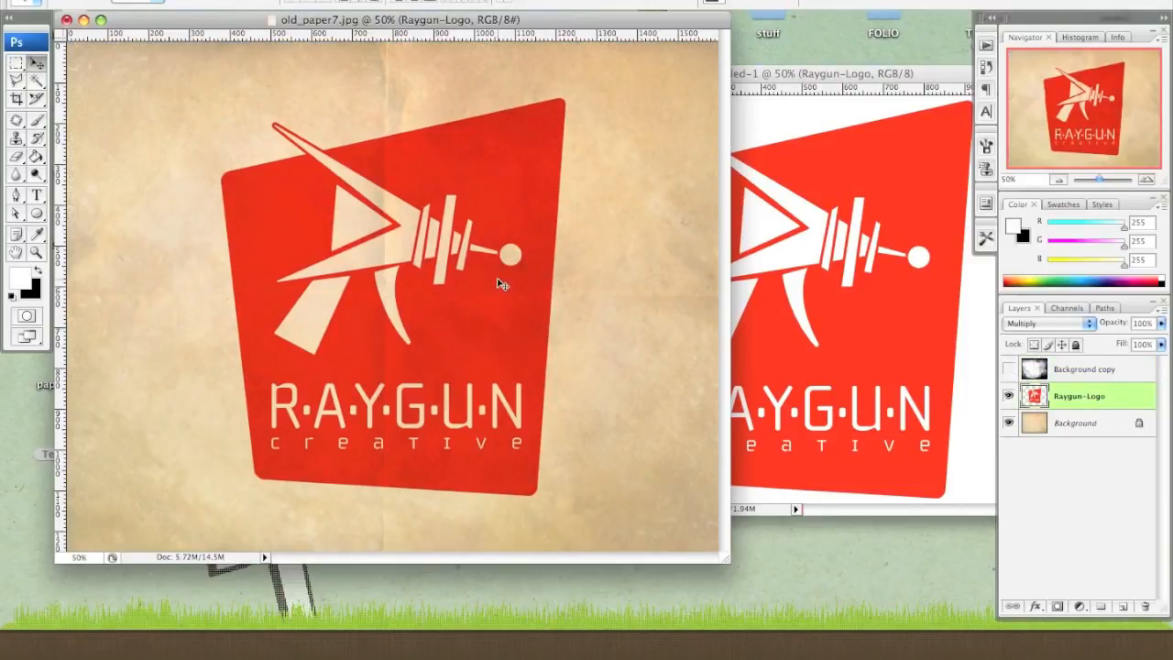
click(1059, 608)
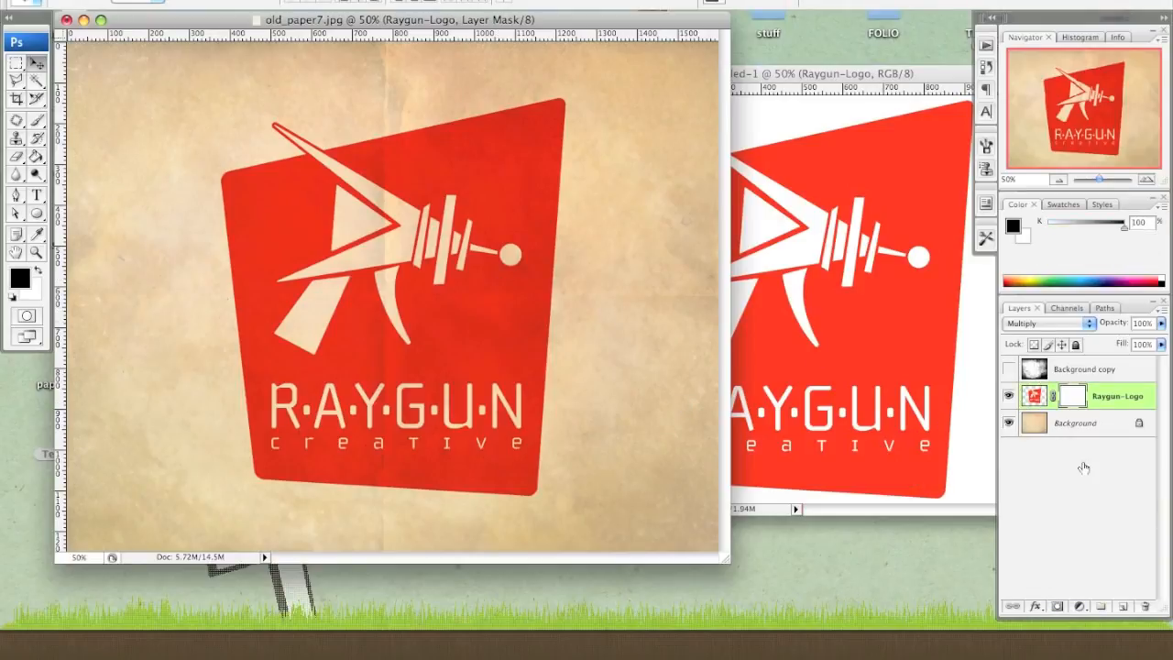
alt+click(1081, 396)
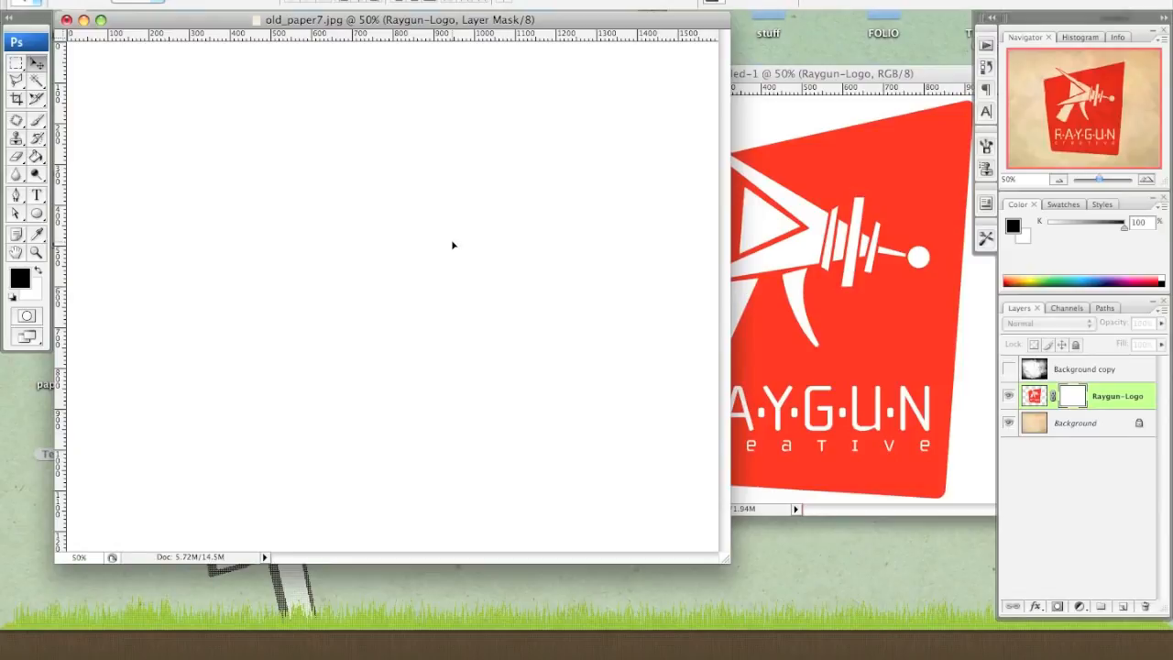
key(super+v)
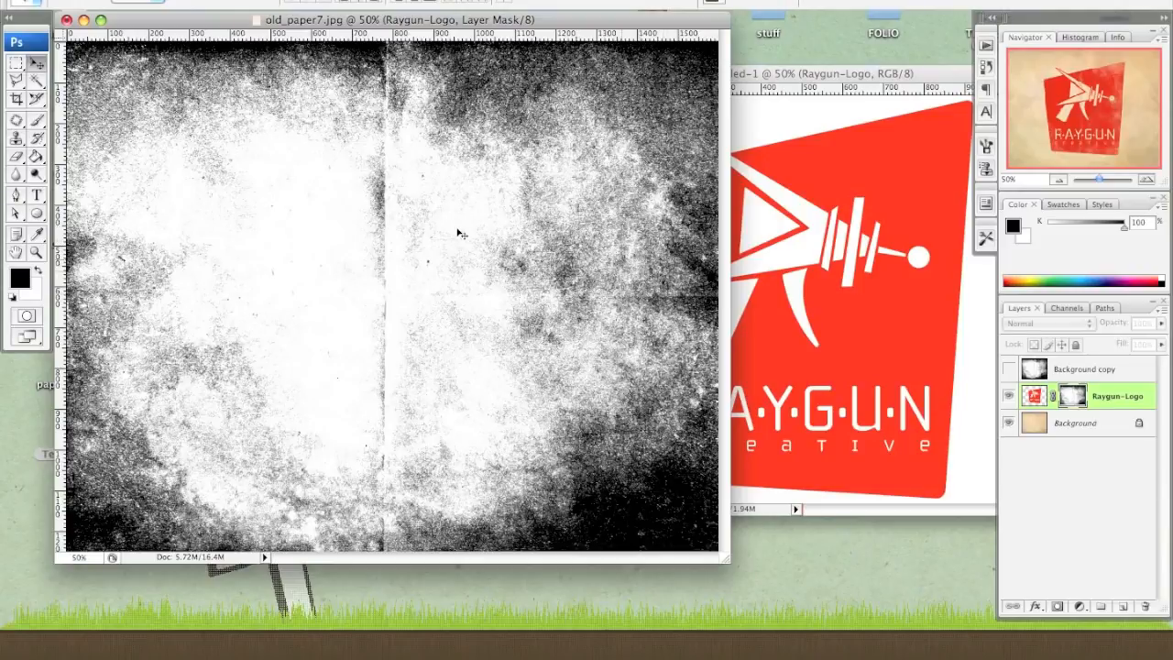
click(1145, 403)
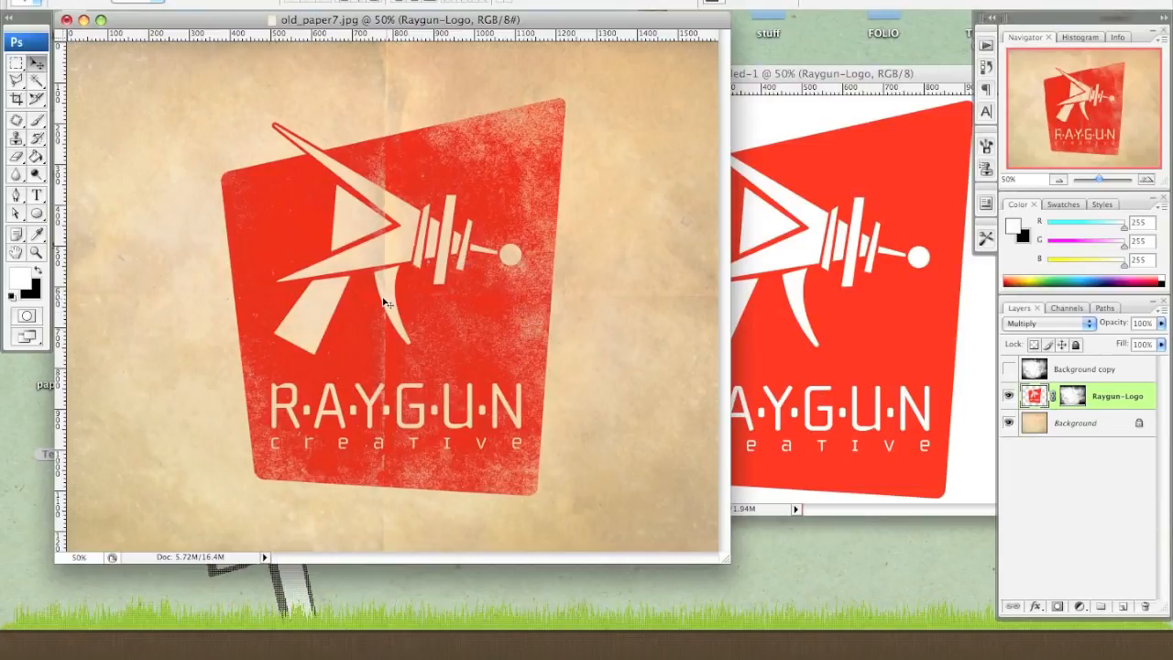
key(super+equal)
key(super+equal)
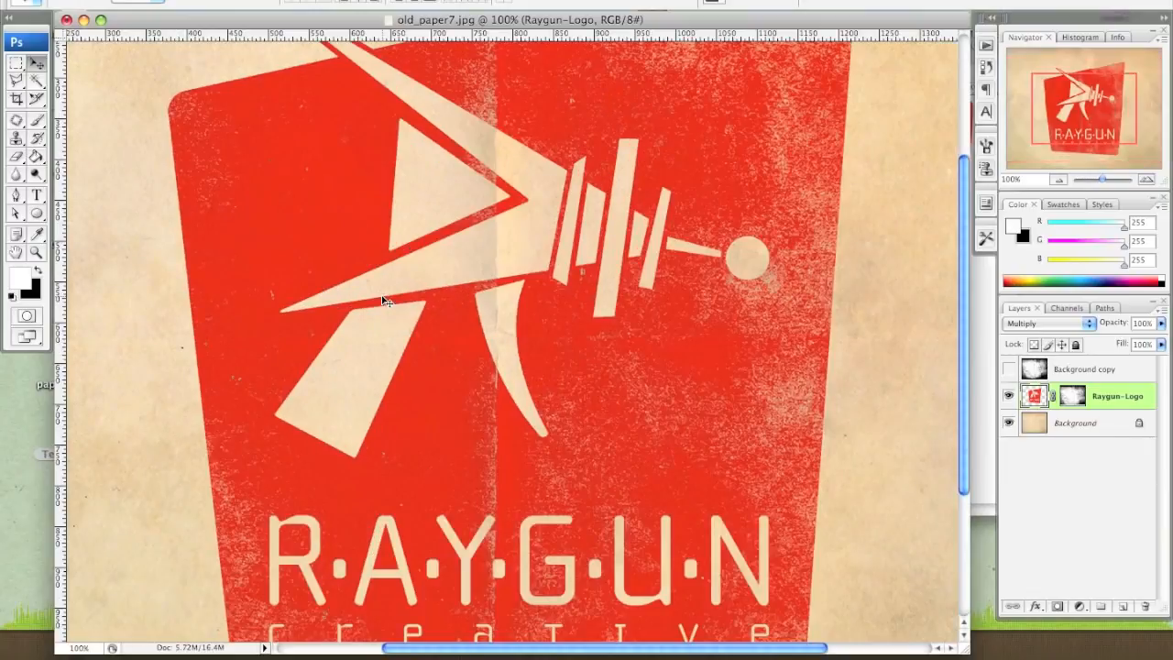
key(super+minus)
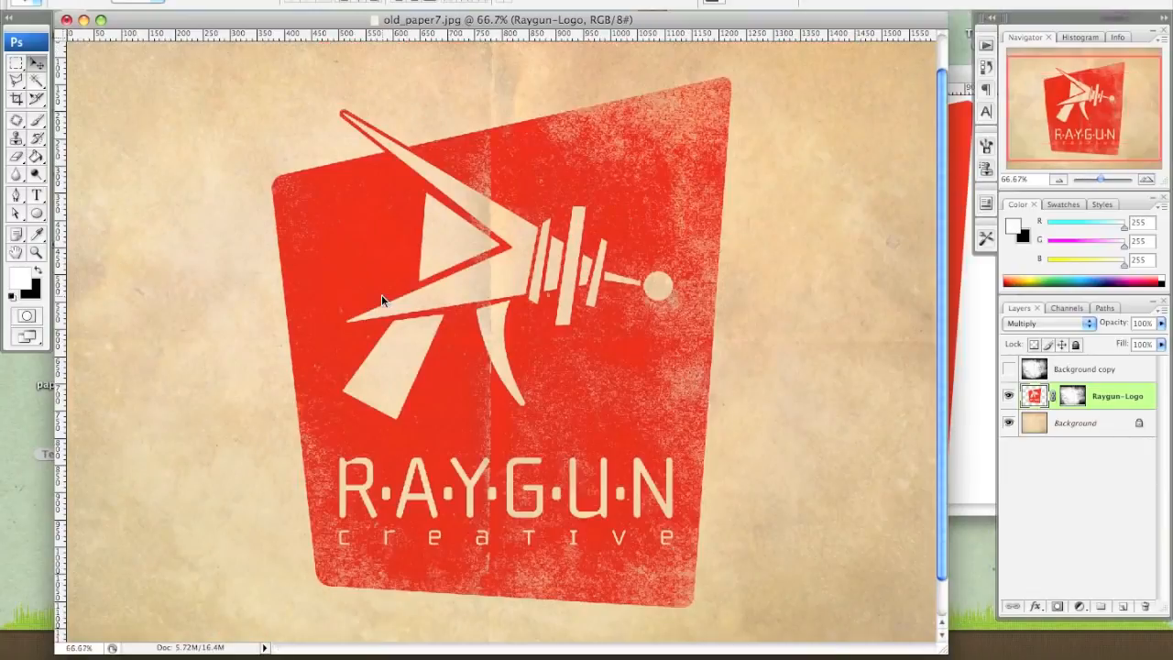
key(super+minus)
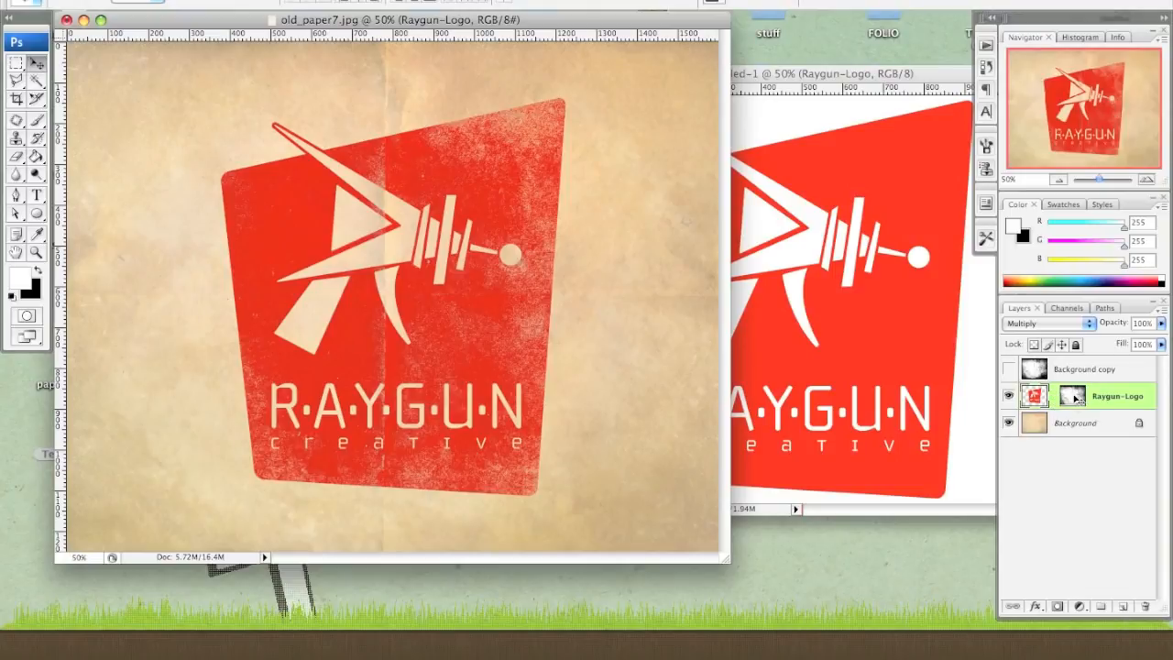
- Flip the unlinked texture mask of the Raygun-Logo layer horizontally, leaving the logo artwork as it is
click(1076, 397)
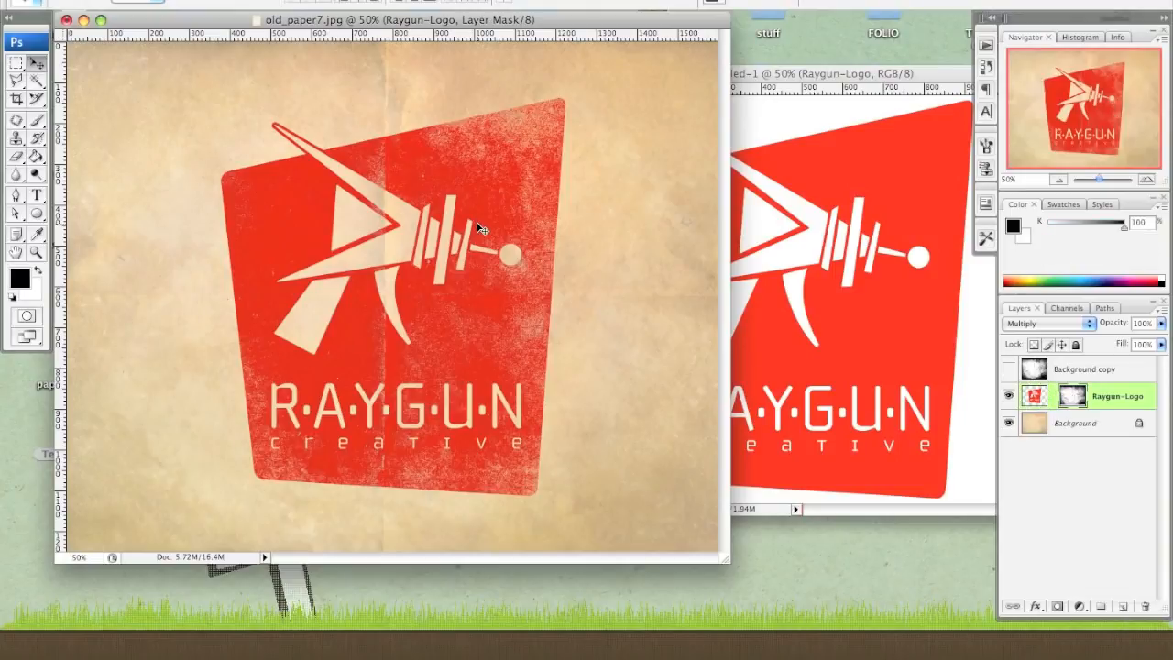
key(super+t)
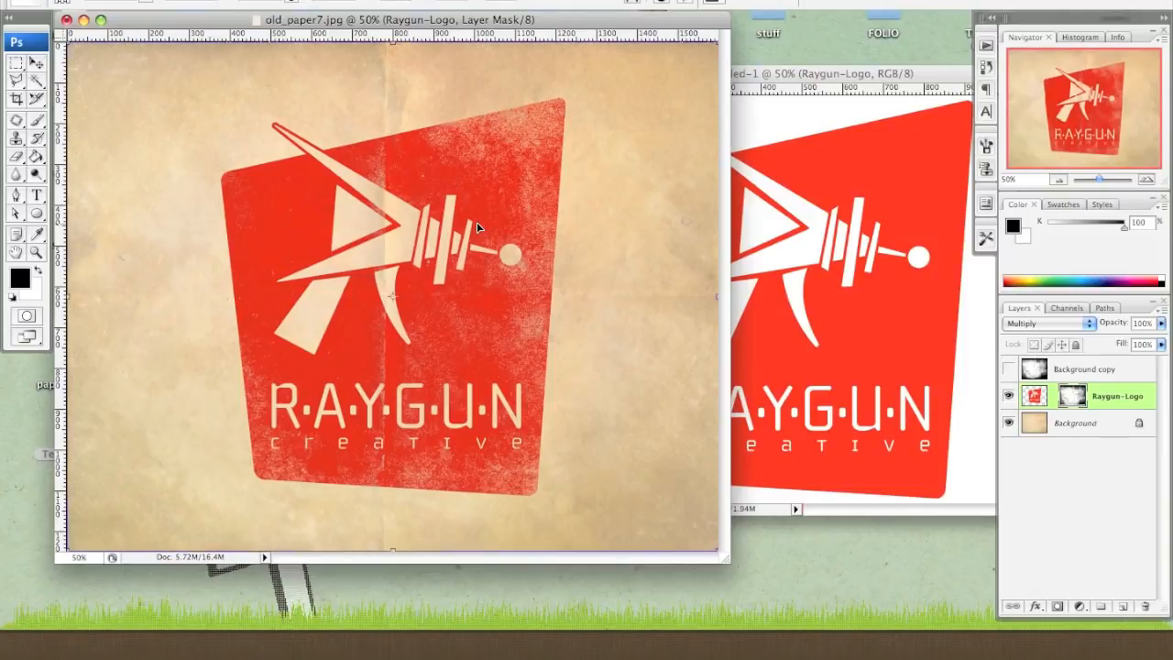
right_click(591, 341)
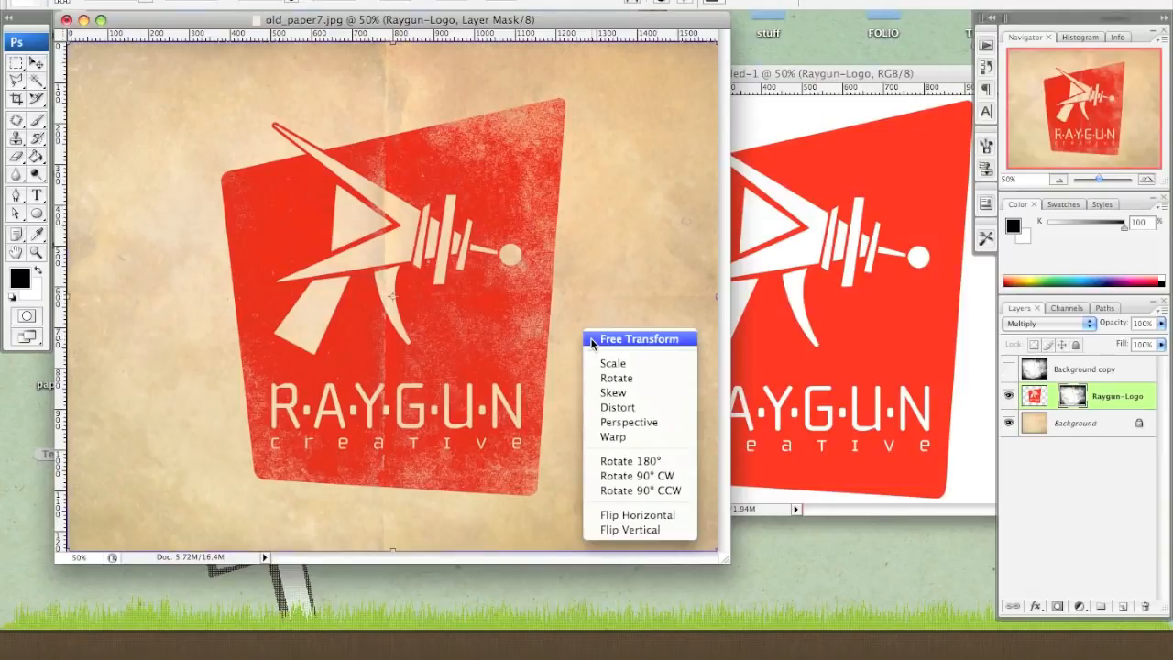
click(652, 519)
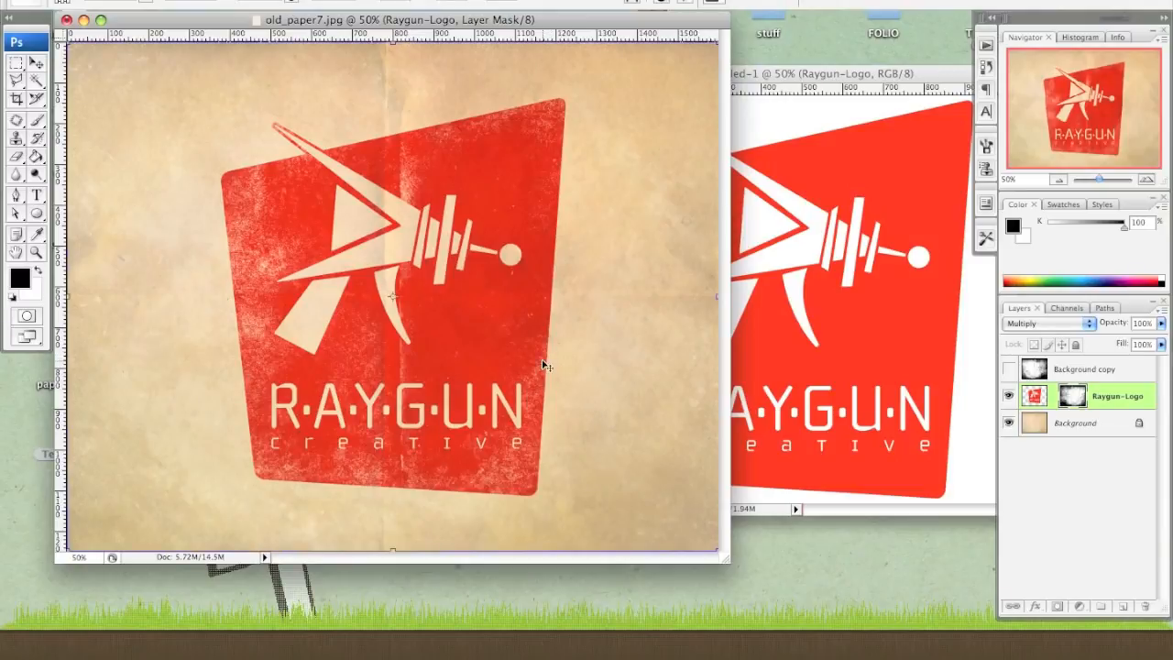
key(Return)
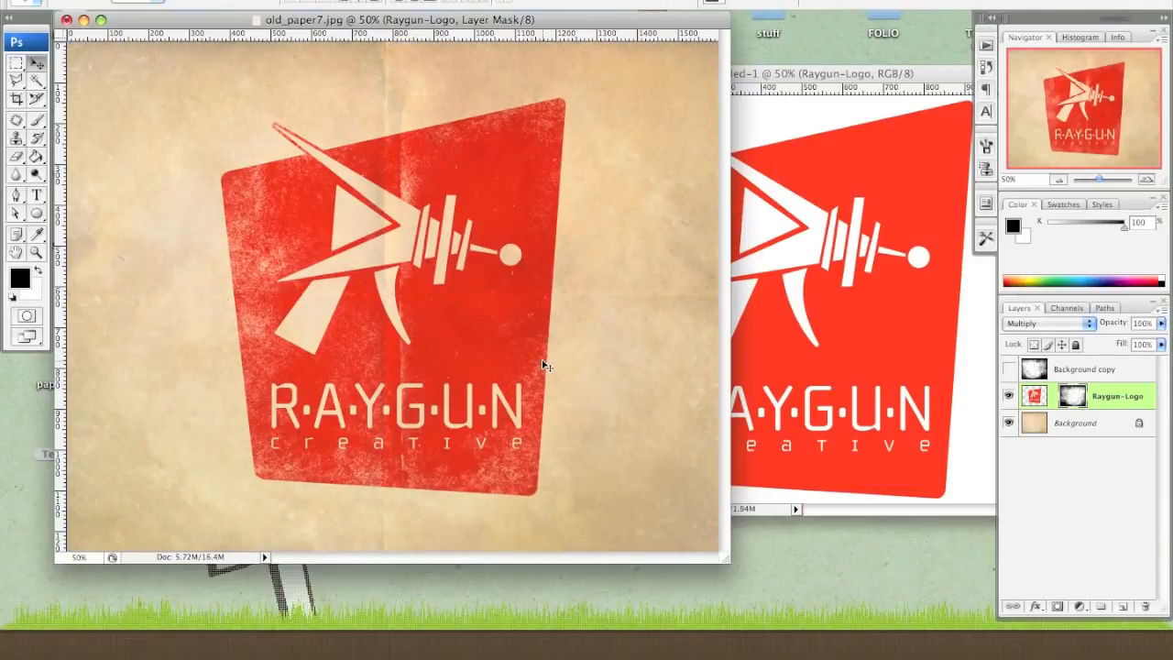
key(super+plus)
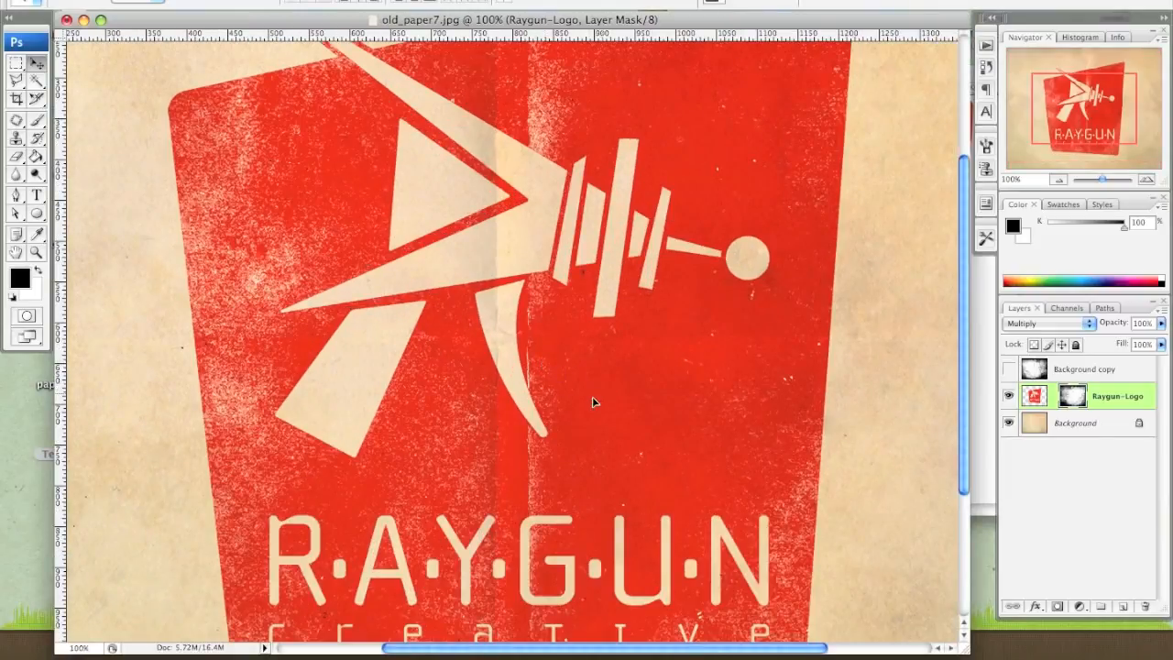
- Align the texture mask's crease with the fold in the paper by moving it, rotating it slightly with Free Transform and nudging it
drag(600, 445, 589, 423)
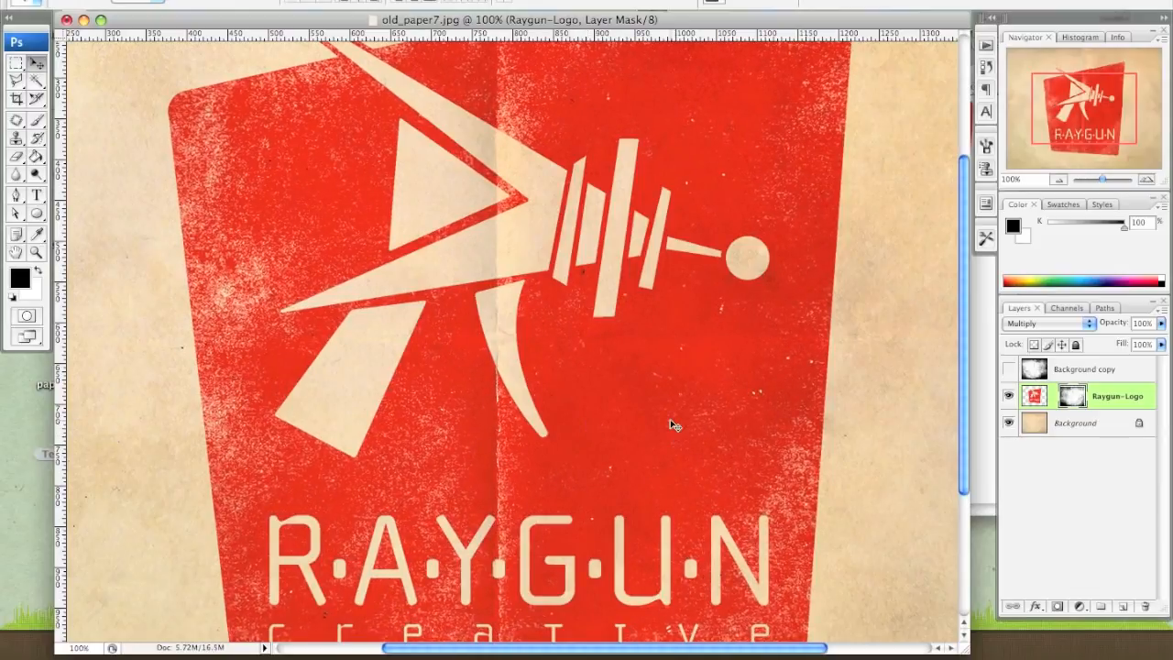
drag(642, 458, 658, 357)
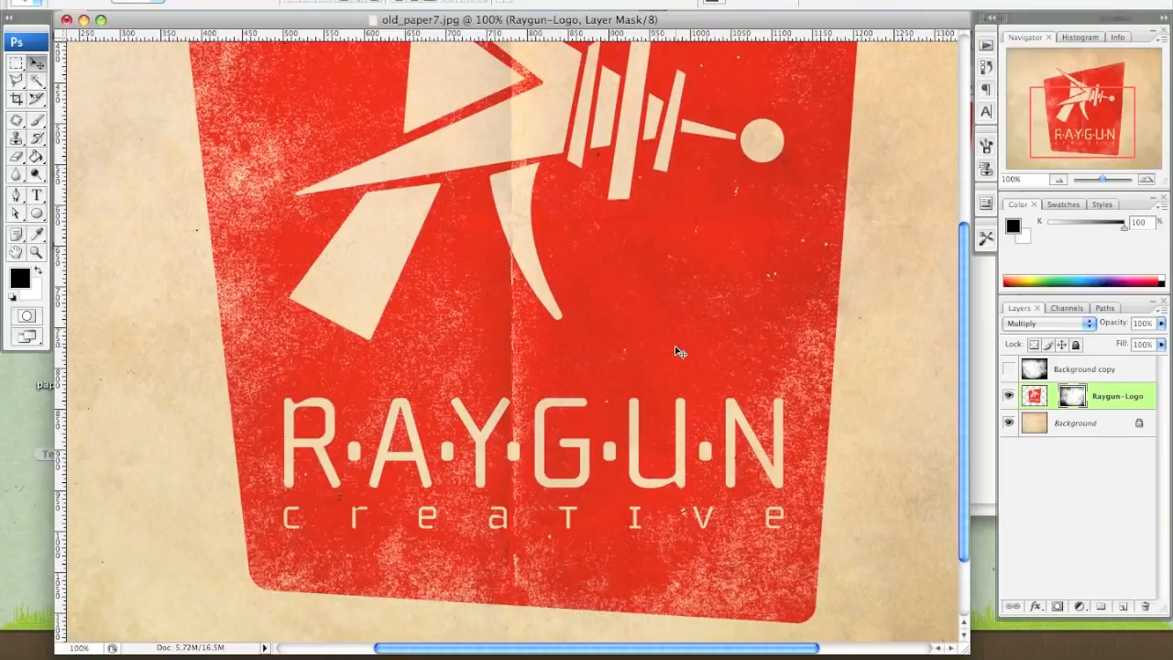
key(super+t)
key(super+minus)
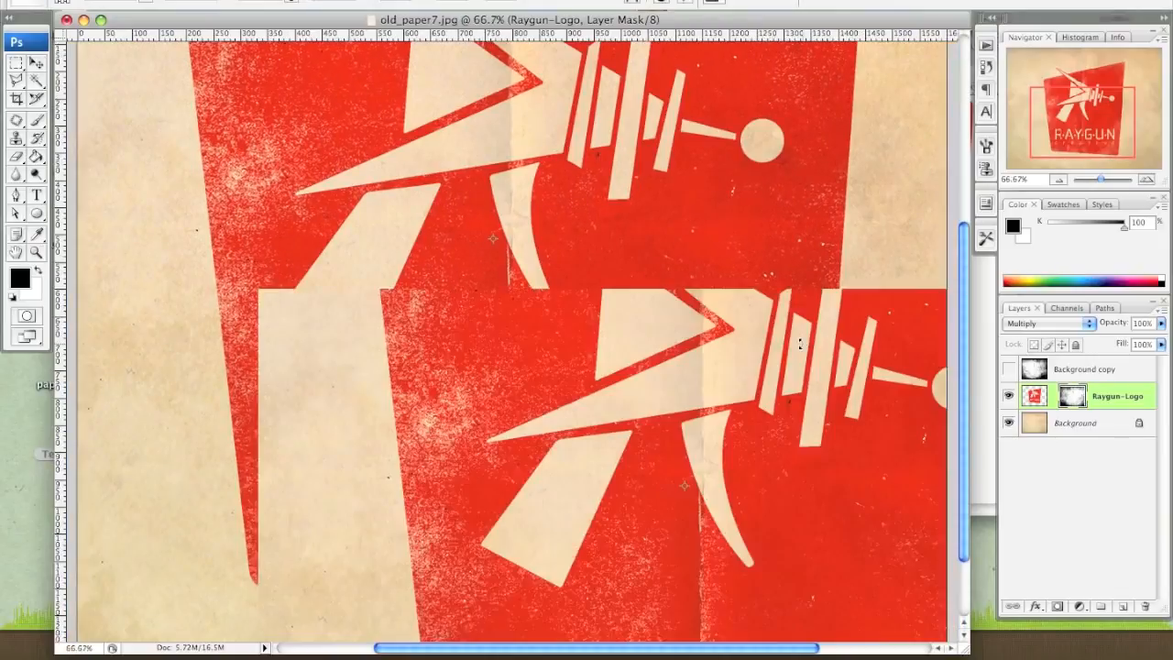
drag(935, 365, 936, 370)
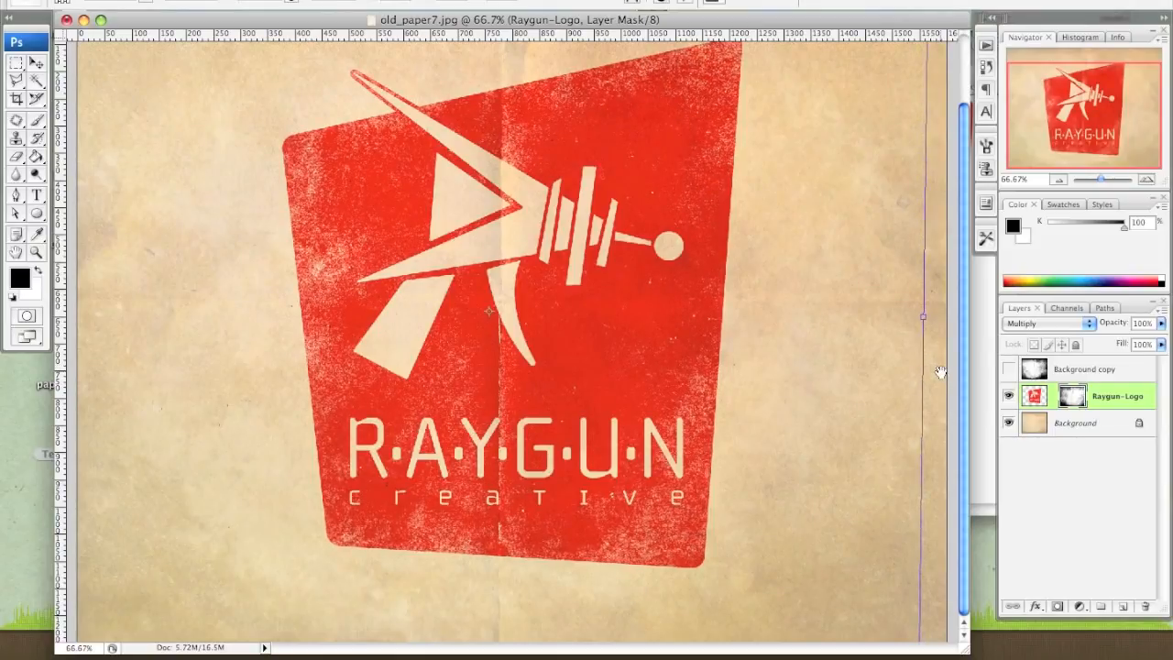
key(Return)
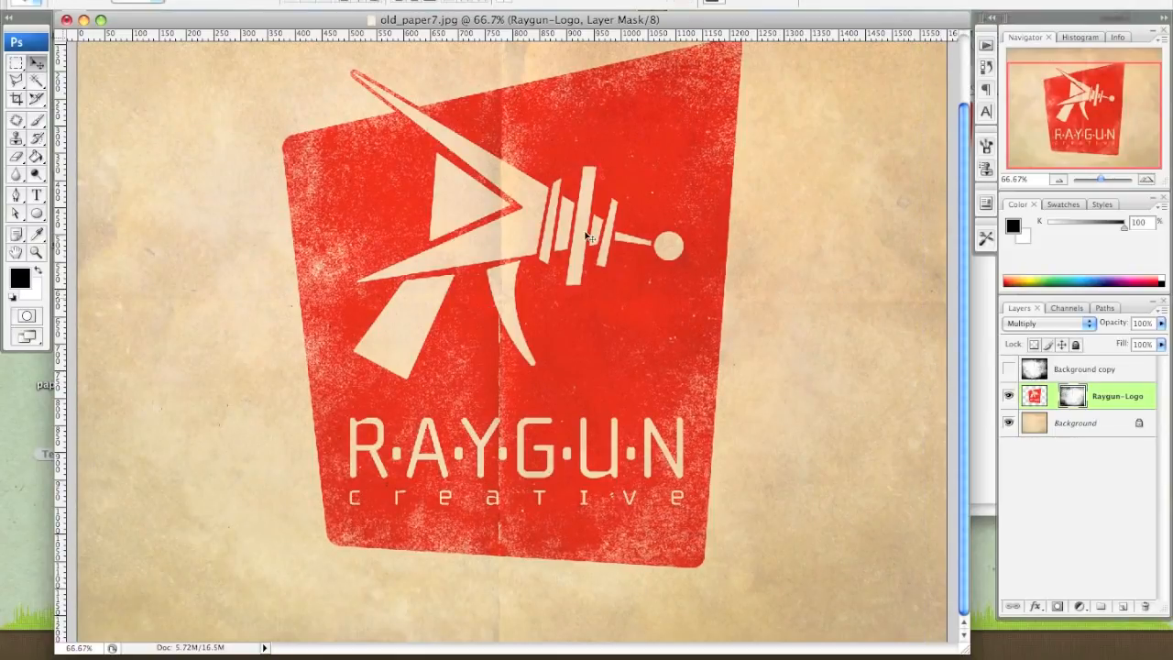
drag(587, 237, 587, 292)
scroll(587, 291, up, 1)
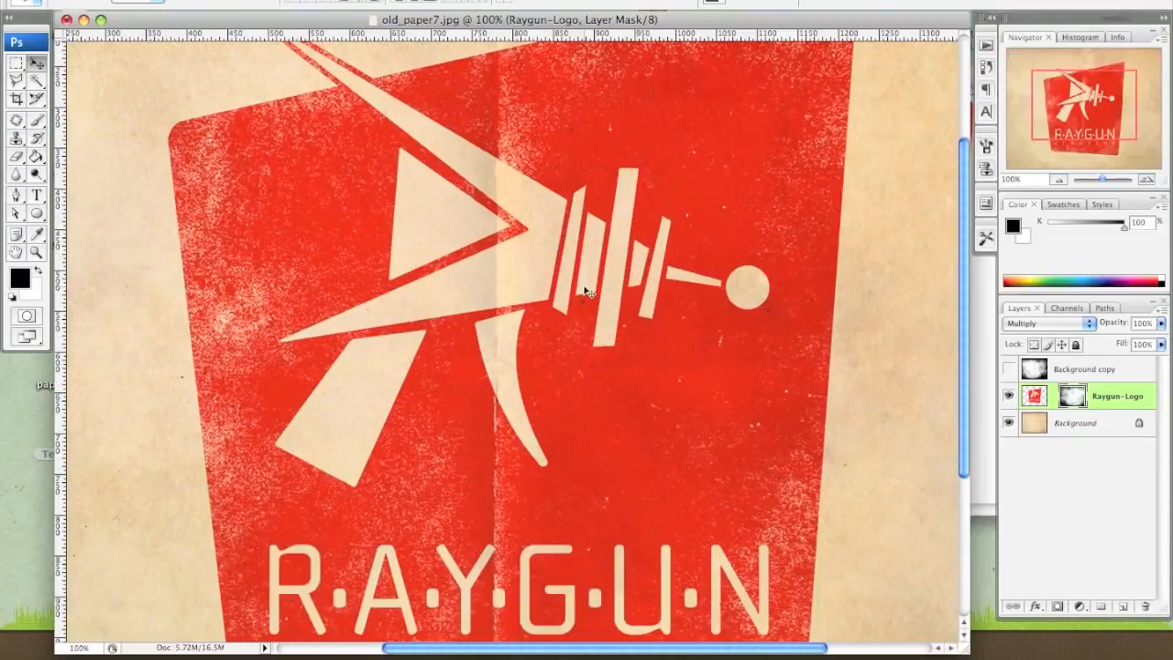
drag(724, 302, 728, 220)
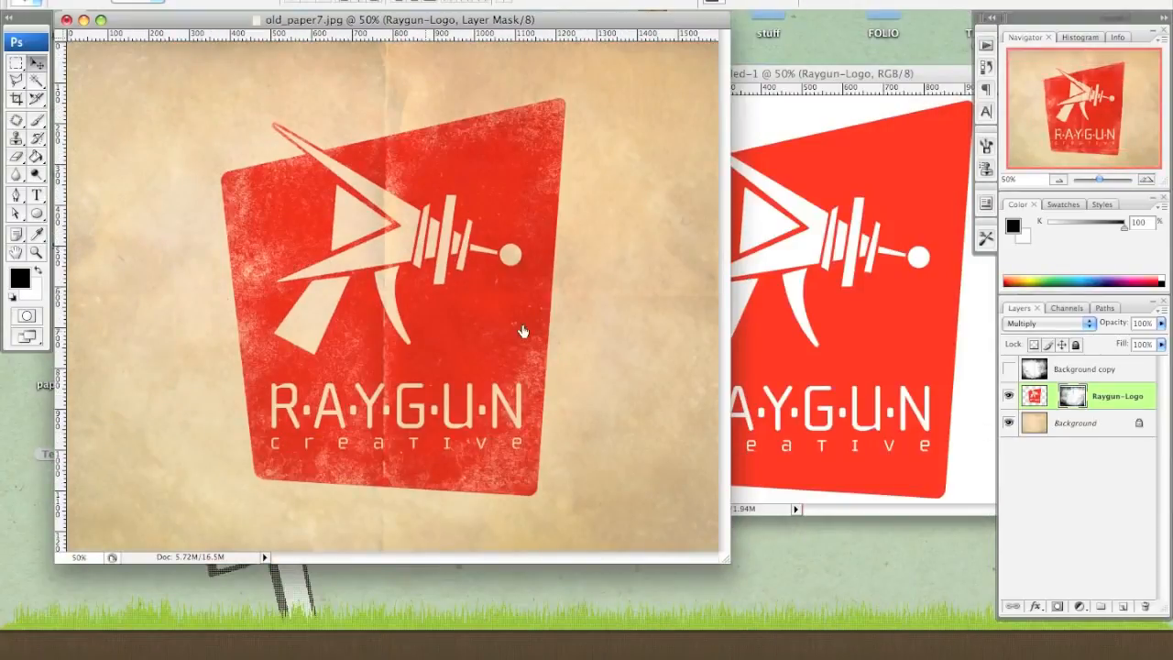
- Create a history snapshot of the aligned mask and a second snapshot from the Unlink Mask state
click(986, 67)
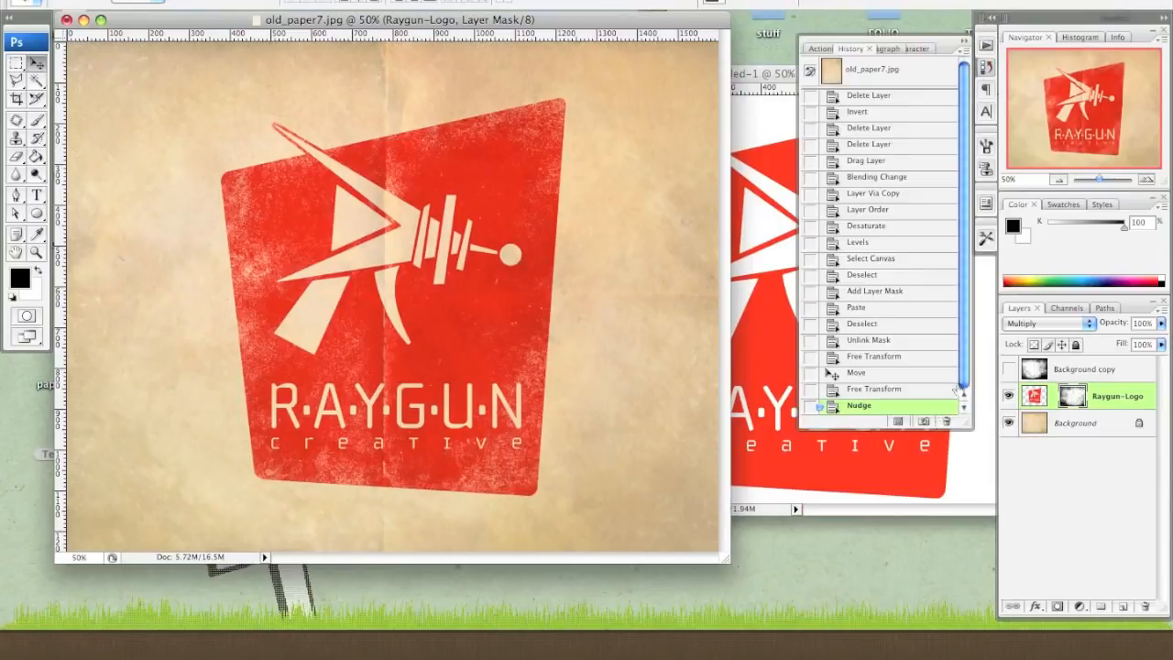
click(928, 422)
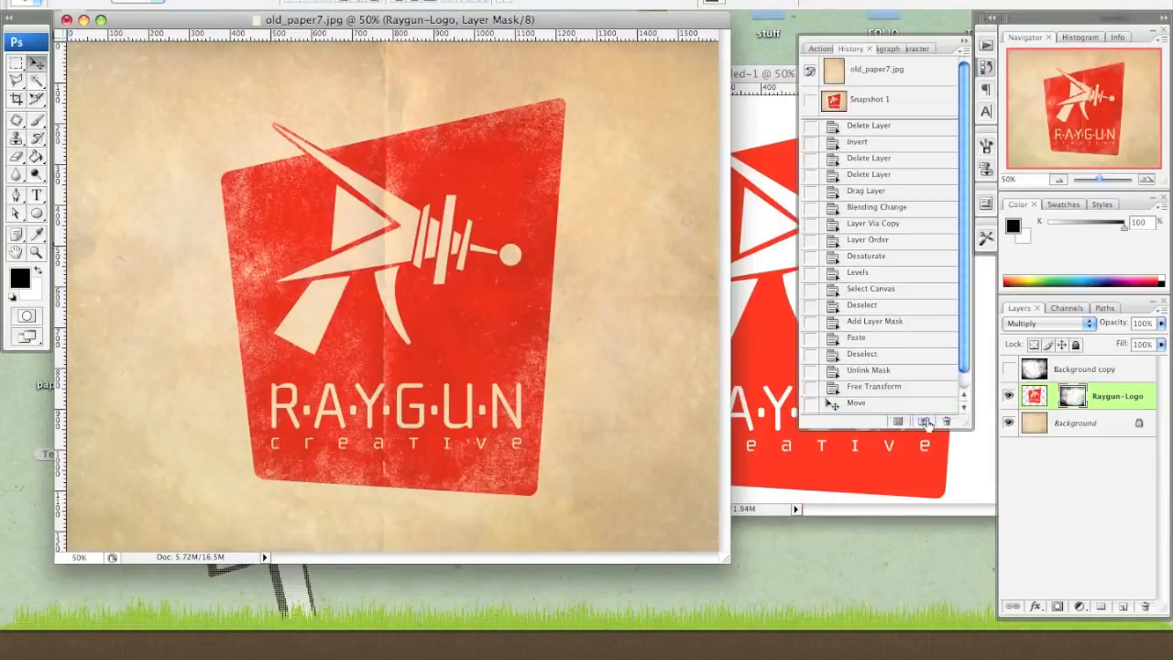
click(889, 371)
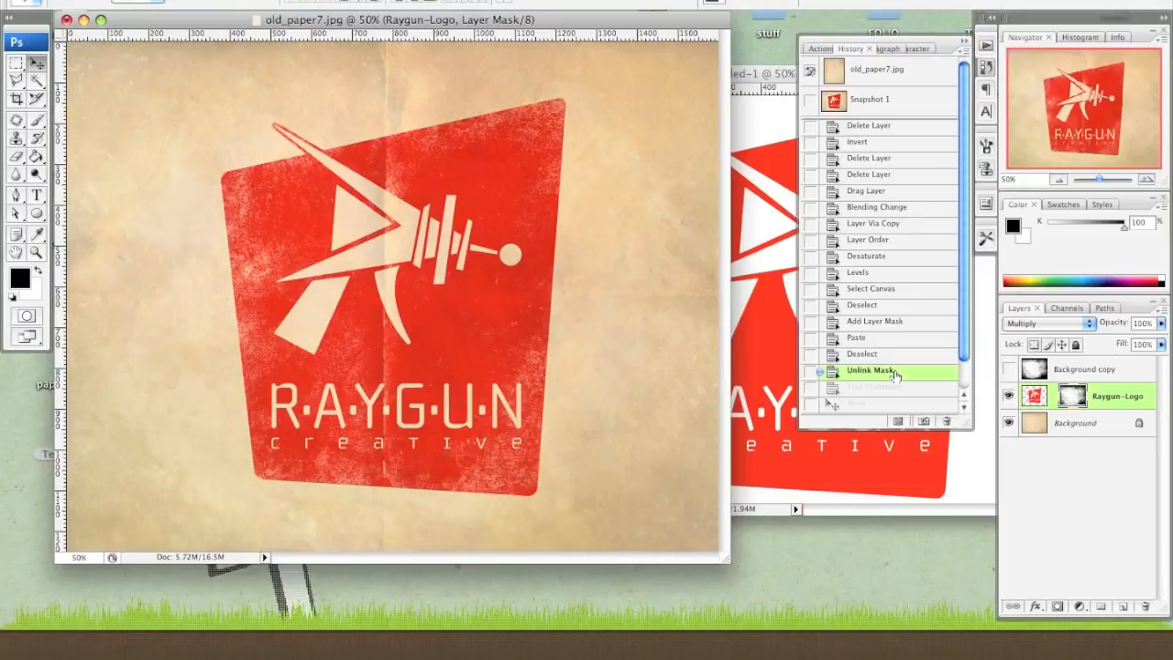
click(924, 422)
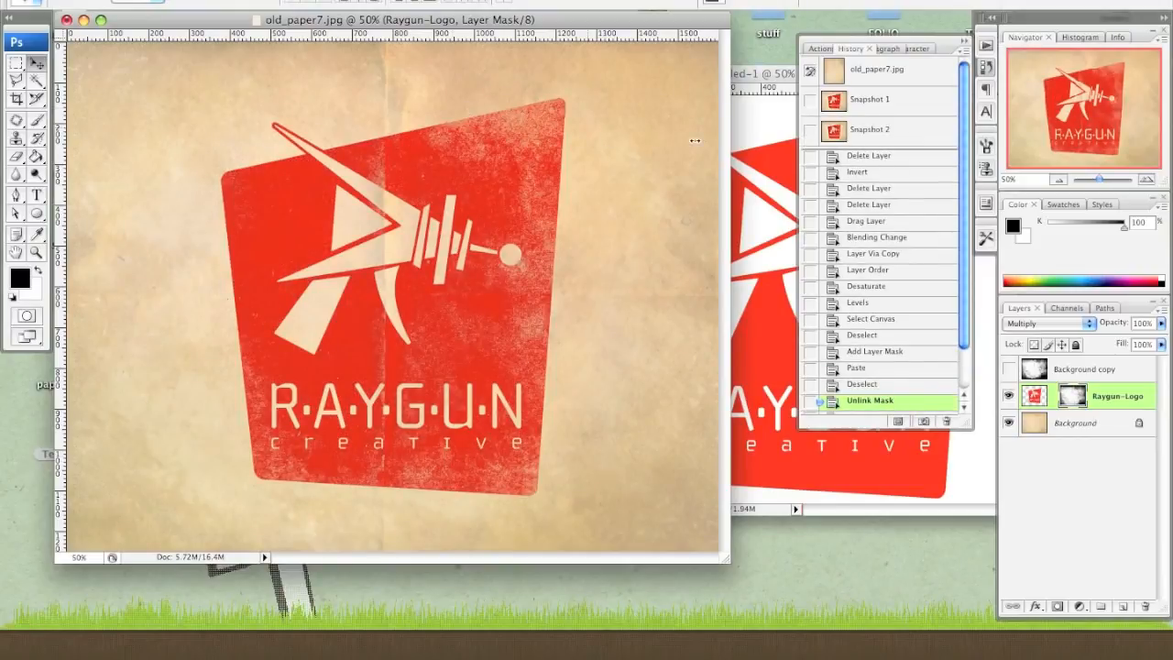
- Compare Snapshot 1 with Snapshot 2 and examine the unaligned texture of Snapshot 2 at 100%
click(876, 103)
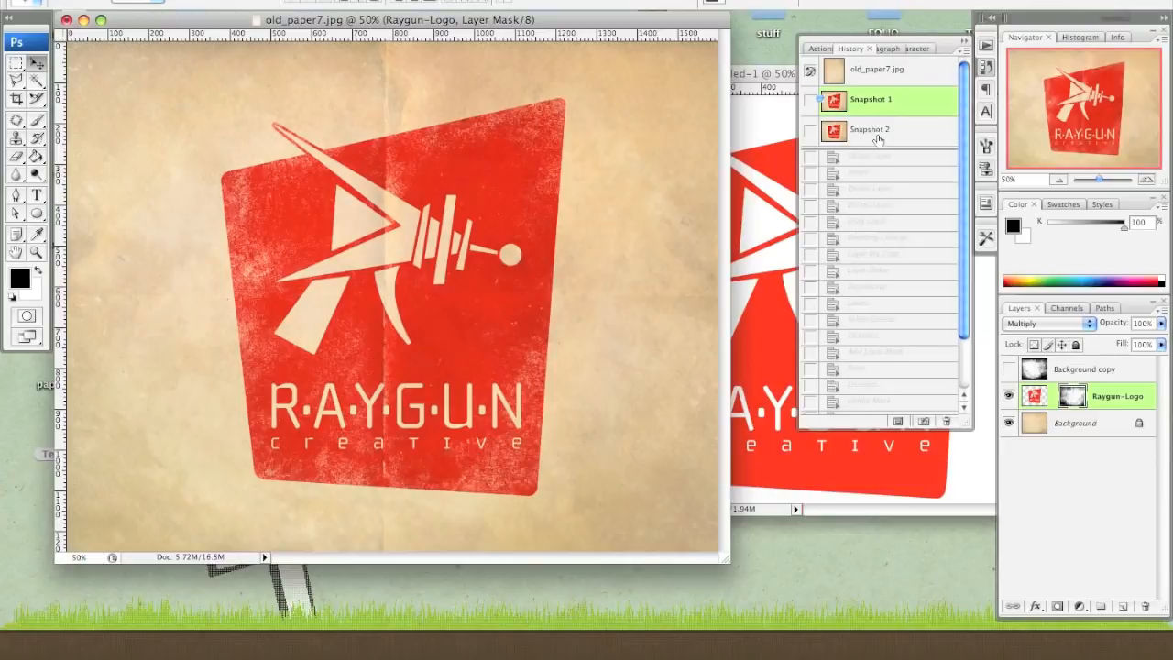
click(878, 132)
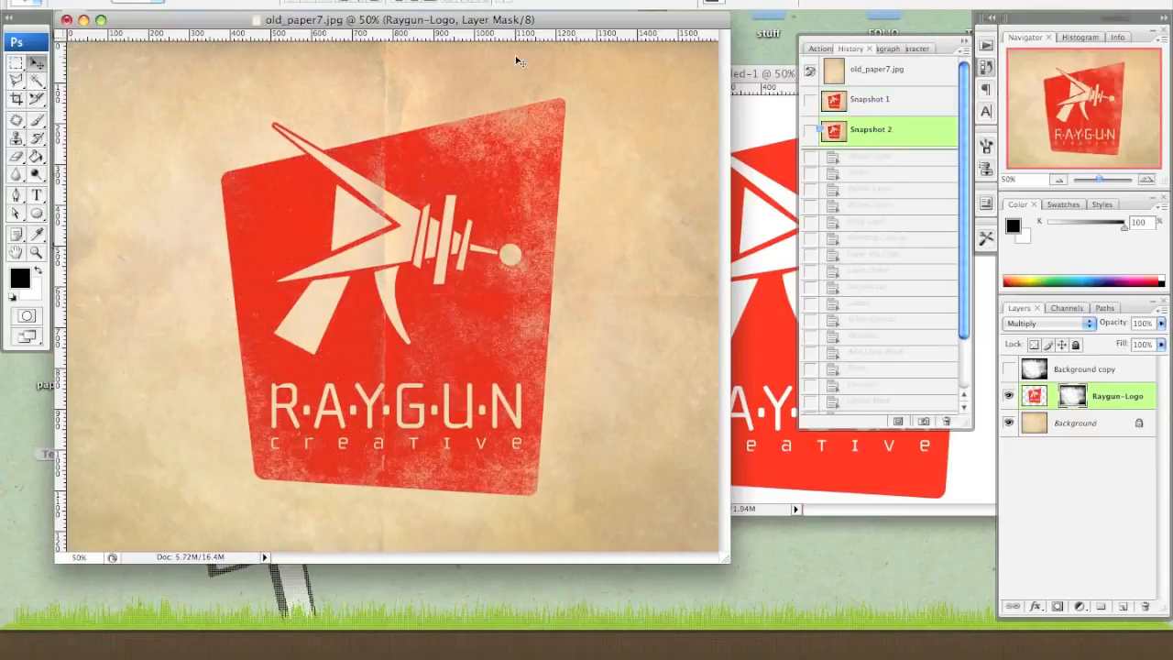
key(super+equal)
key(super+equal)
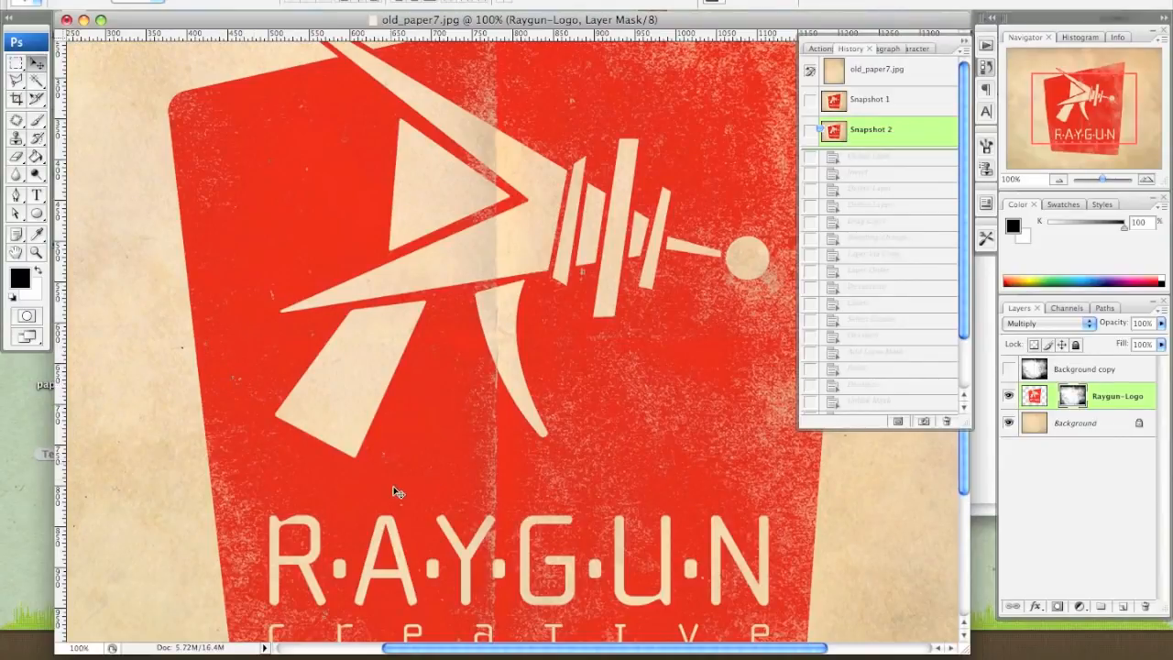
- Restore Snapshot 1 and inspect the aligned crease and worn texture across the logo
click(915, 103)
drag(682, 408, 610, 252)
mouse_move(634, 318)
mouse_down()
mouse_move(633, 340)
mouse_move(634, 296)
mouse_move(633, 358)
mouse_move(637, 327)
mouse_move(599, 293)
mouse_move(613, 346)
mouse_move(639, 250)
mouse_move(631, 302)
mouse_up()
key(super+minus)
key(super+minus)
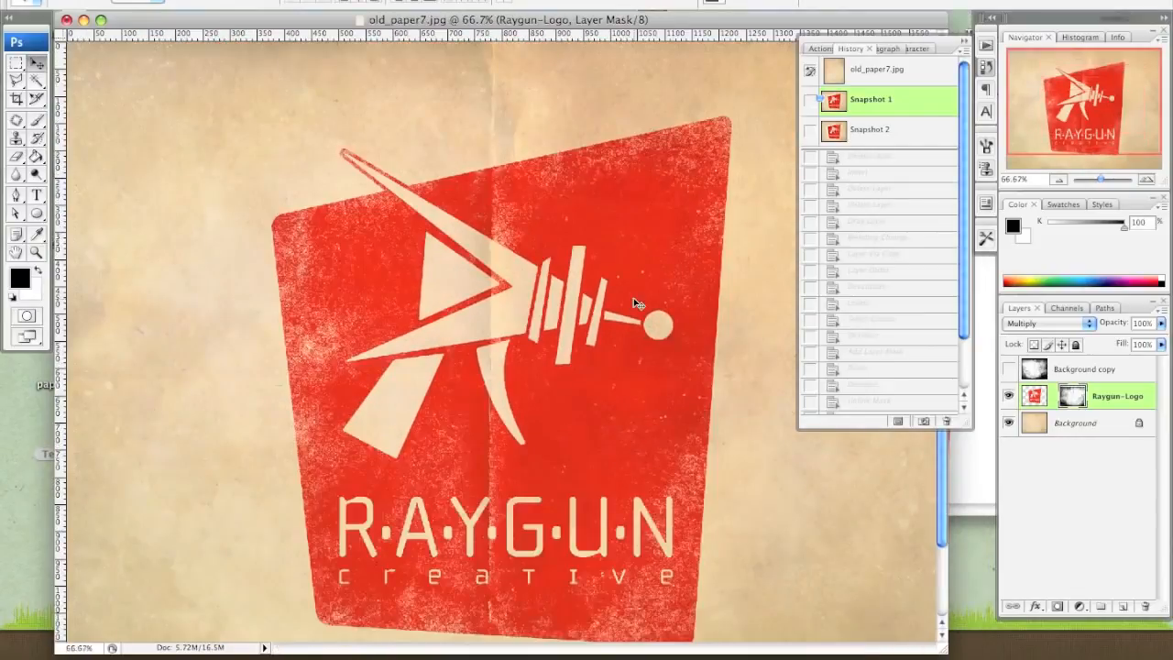